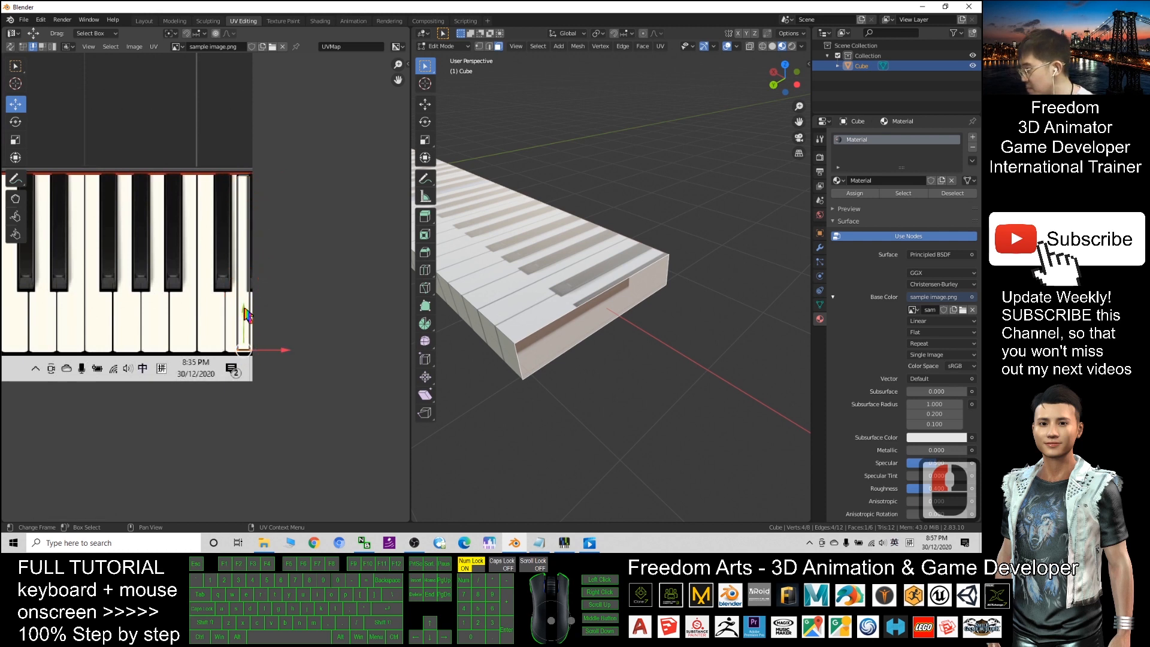
# - Raise the lower edge of the end face's UV island to the white key's bottom, and undo the sideways shift of that edge
pyautogui.moveTo(244, 175); pyautogui.dragTo(244, 315)
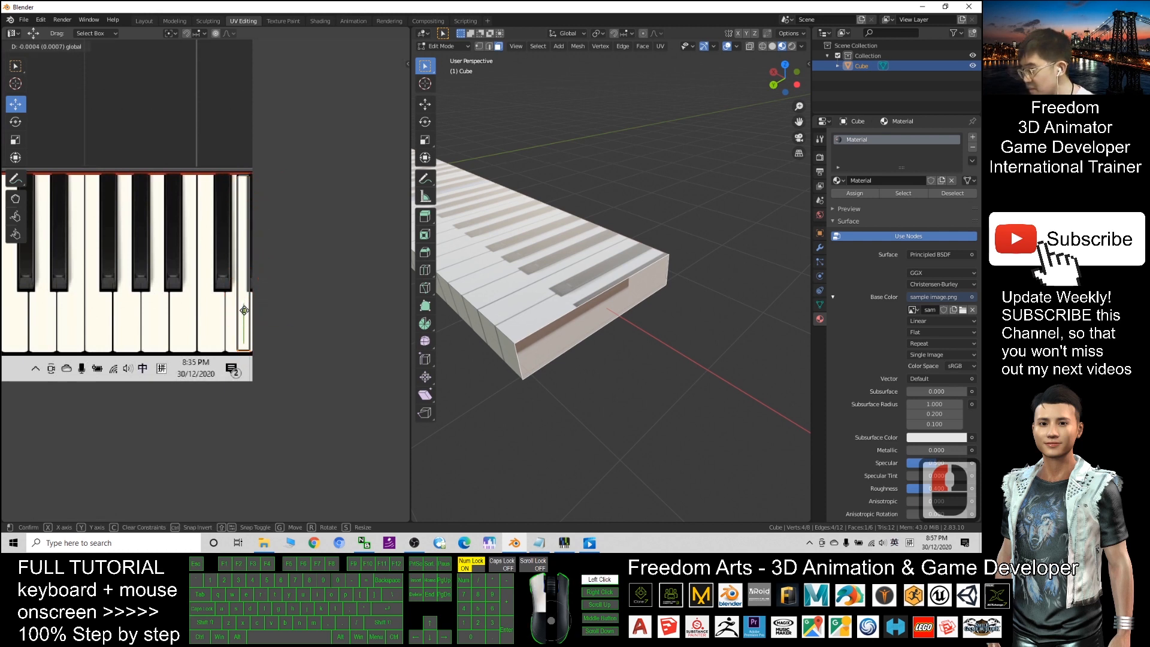
pyautogui.moveTo(244, 310); pyautogui.dragTo(243, 310)
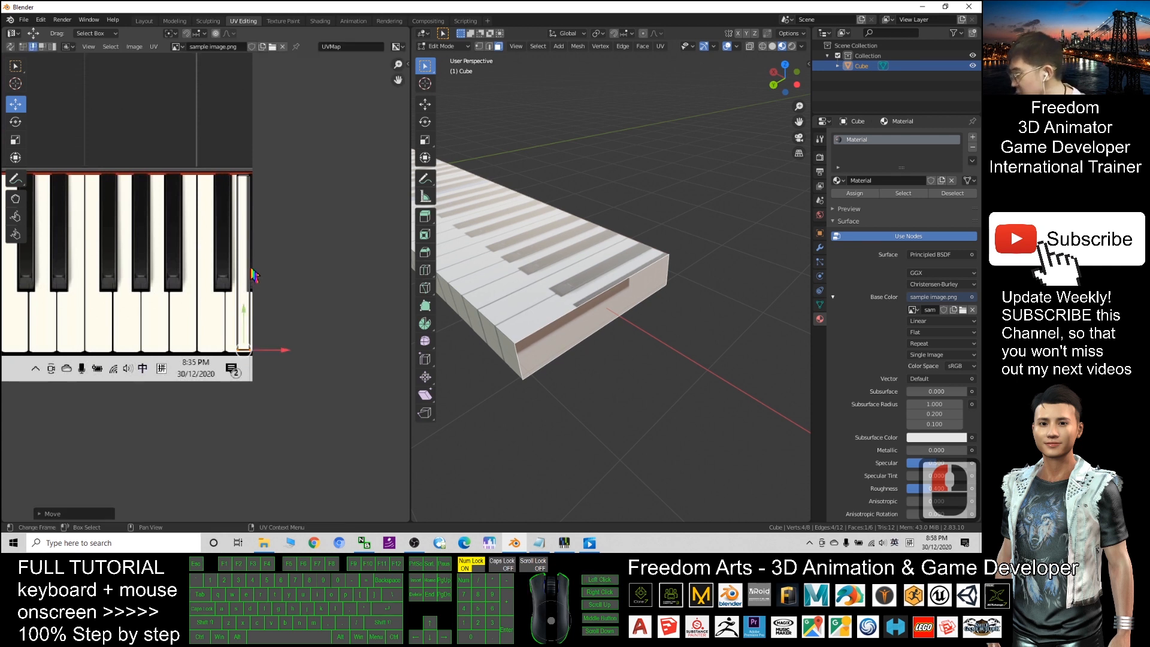
pyautogui.moveTo(243, 352); pyautogui.dragTo(238, 352)
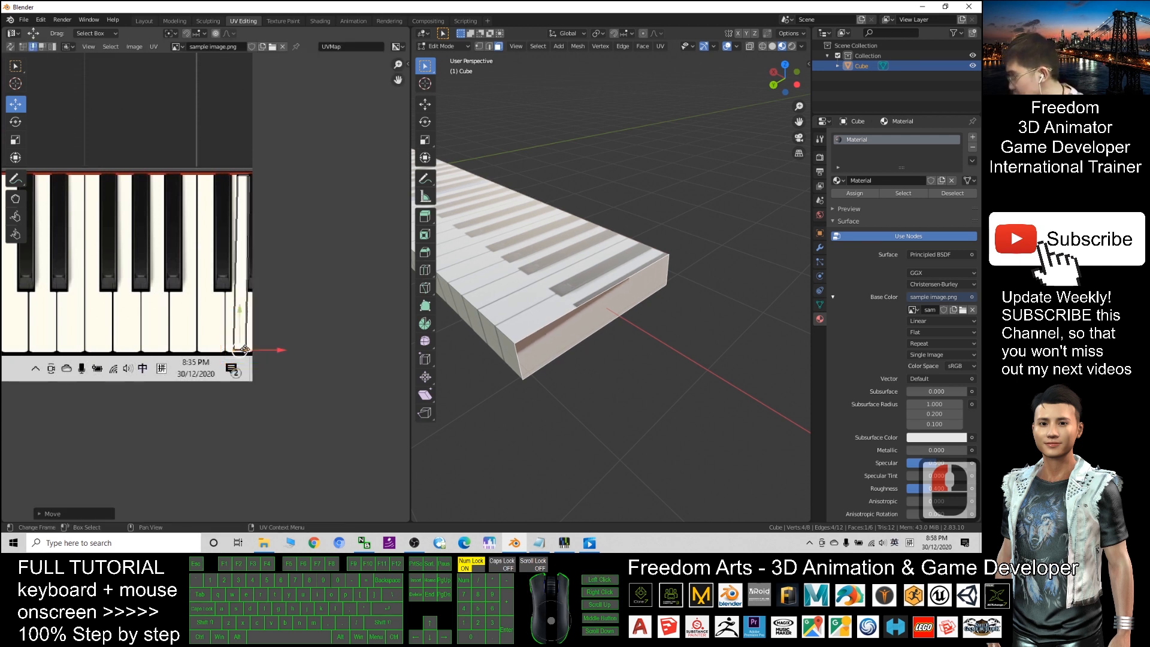
pyautogui.hotkey('ctrl', 'z')
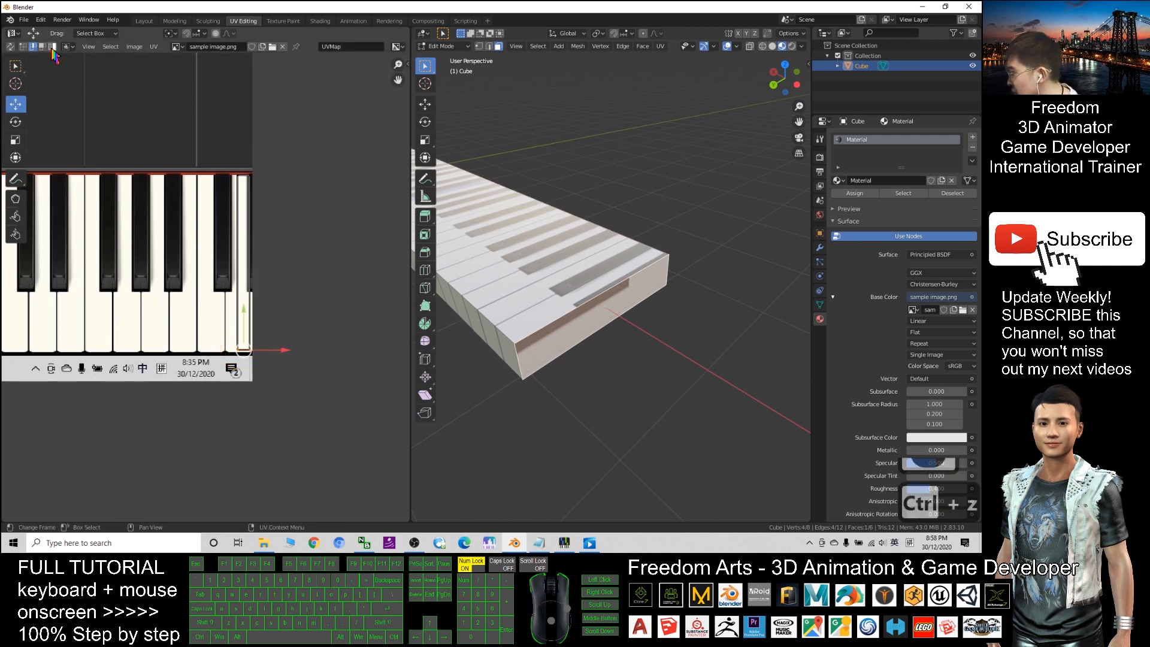
# - Select the end face's whole UV island and shift it slightly left over the last white key
pyautogui.doubleClick(246, 187)
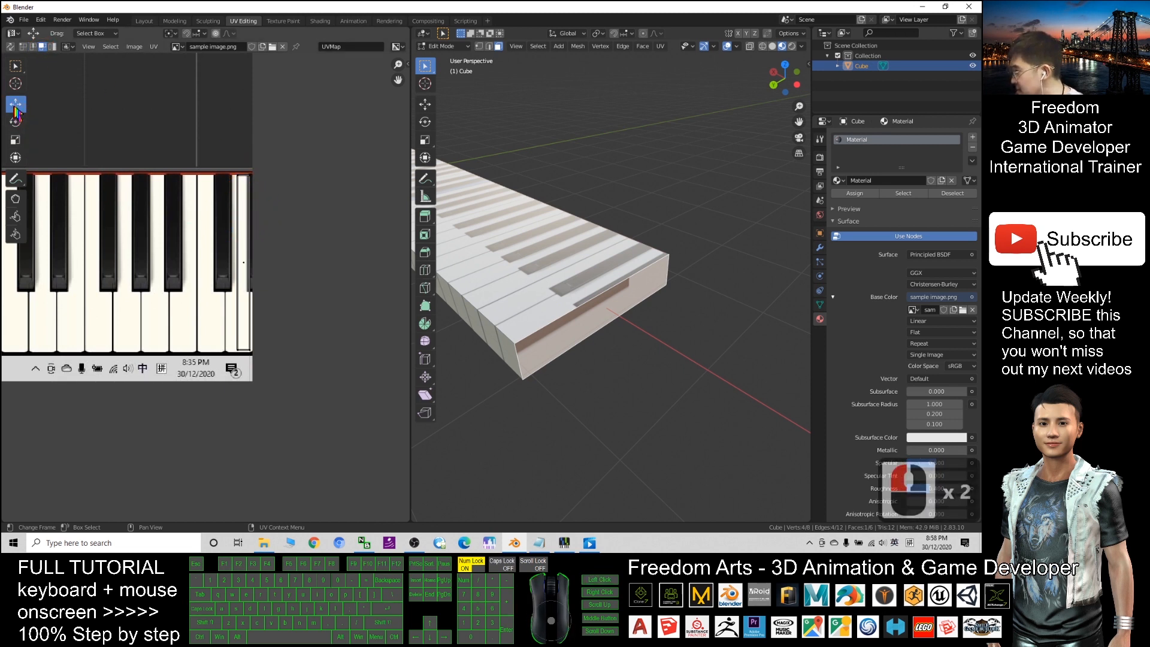
pyautogui.click(243, 257)
pyautogui.click(291, 266)
pyautogui.moveTo(284, 270); pyautogui.dragTo(280, 267)
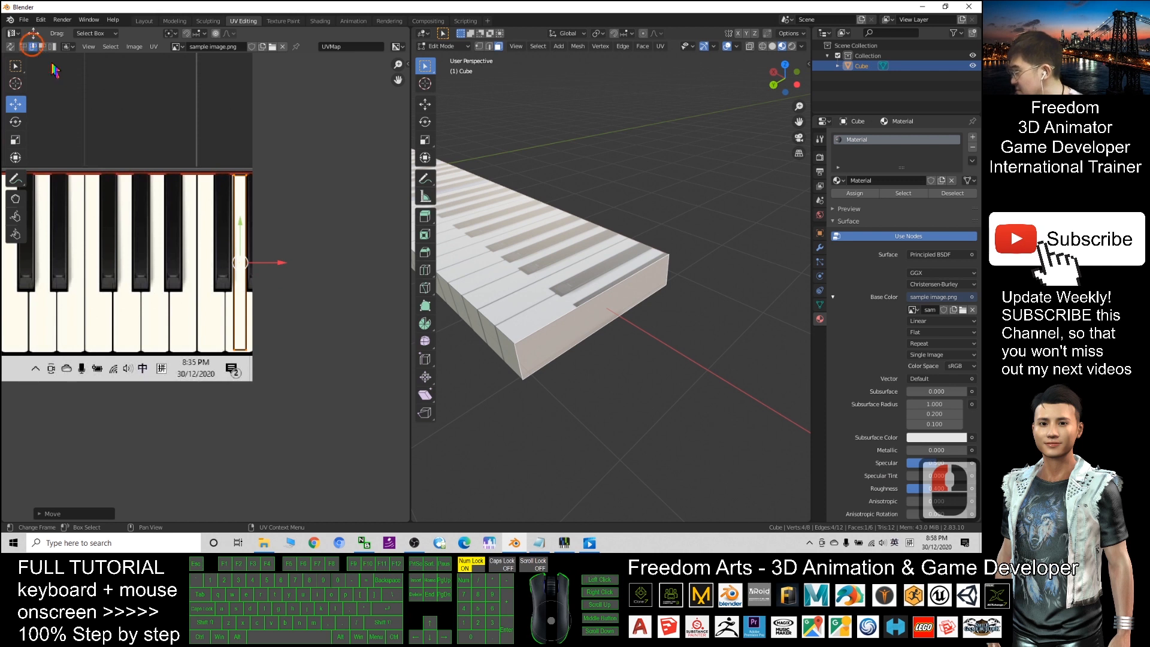
# - Narrow the end face's UV island by moving its right edge left, and lower its top edge slightly
pyautogui.click(245, 226)
pyautogui.click(276, 263)
pyautogui.moveTo(281, 262); pyautogui.dragTo(276, 262)
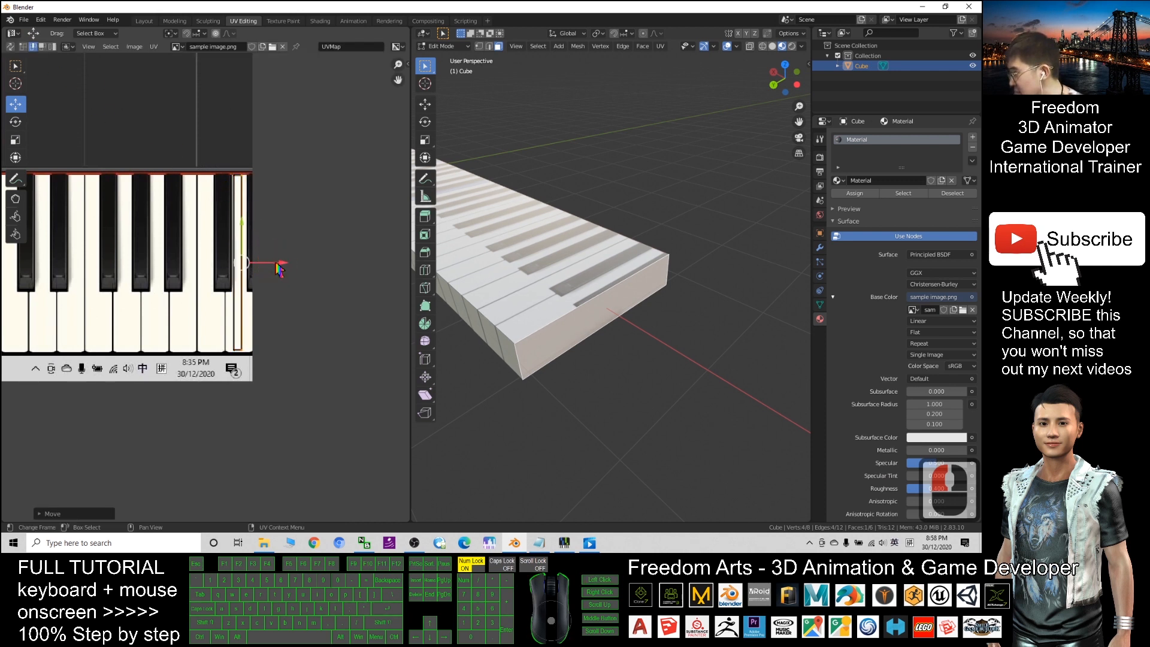
pyautogui.click(237, 177)
pyautogui.moveTo(237, 143); pyautogui.dragTo(238, 157)
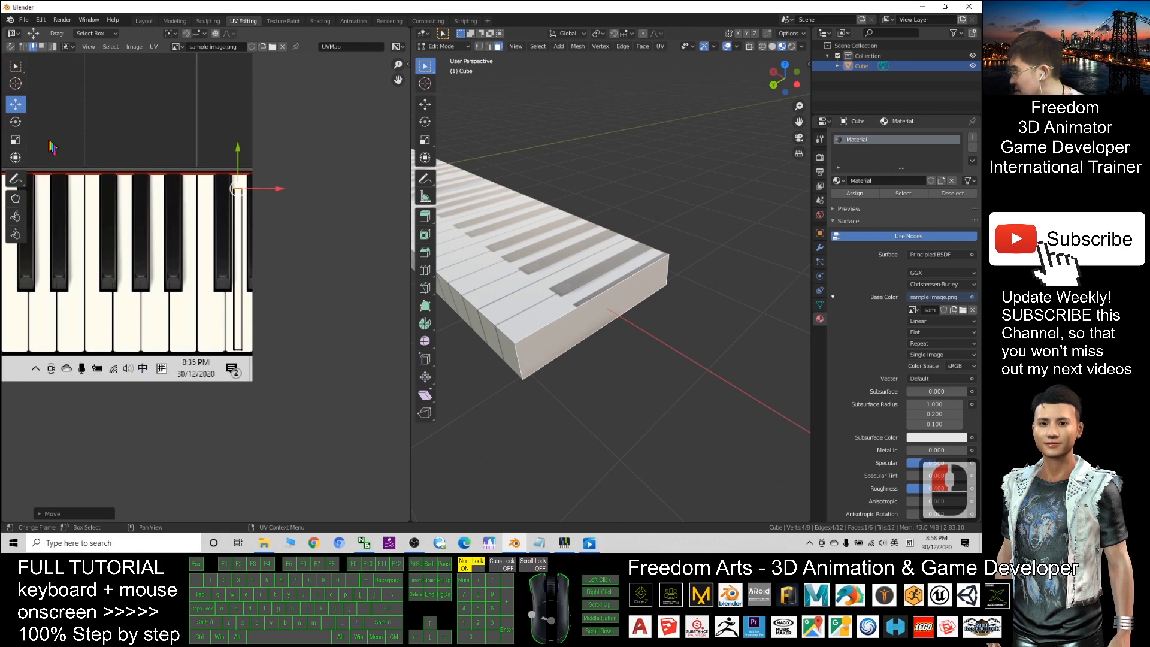
# - Reposition the end face's whole UV island slightly right so it sits on the plain white area of the last key
pyautogui.click(44, 47)
pyautogui.click(236, 212)
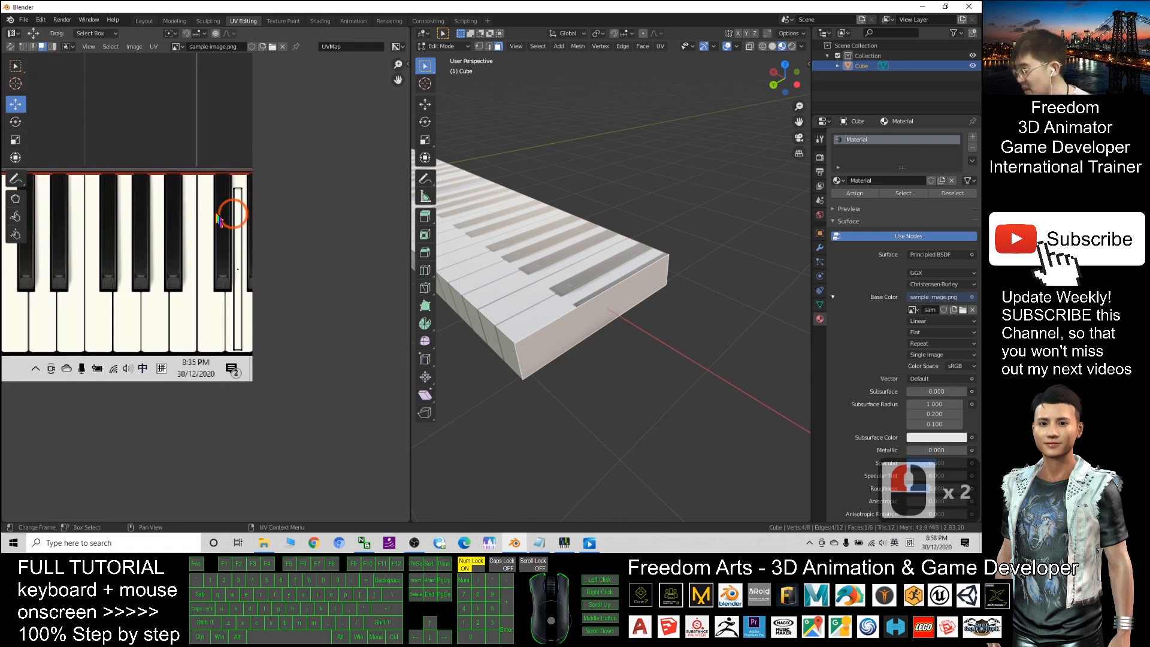
pyautogui.click(17, 104)
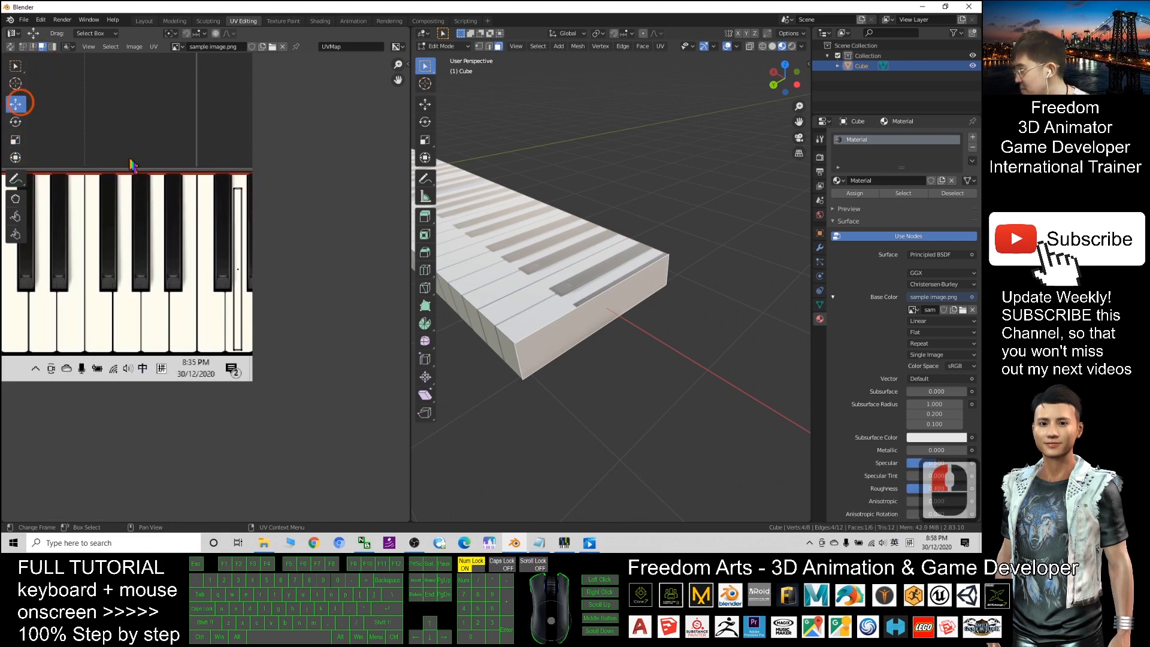
pyautogui.click(242, 255)
pyautogui.moveTo(240, 267); pyautogui.dragTo(244, 266)
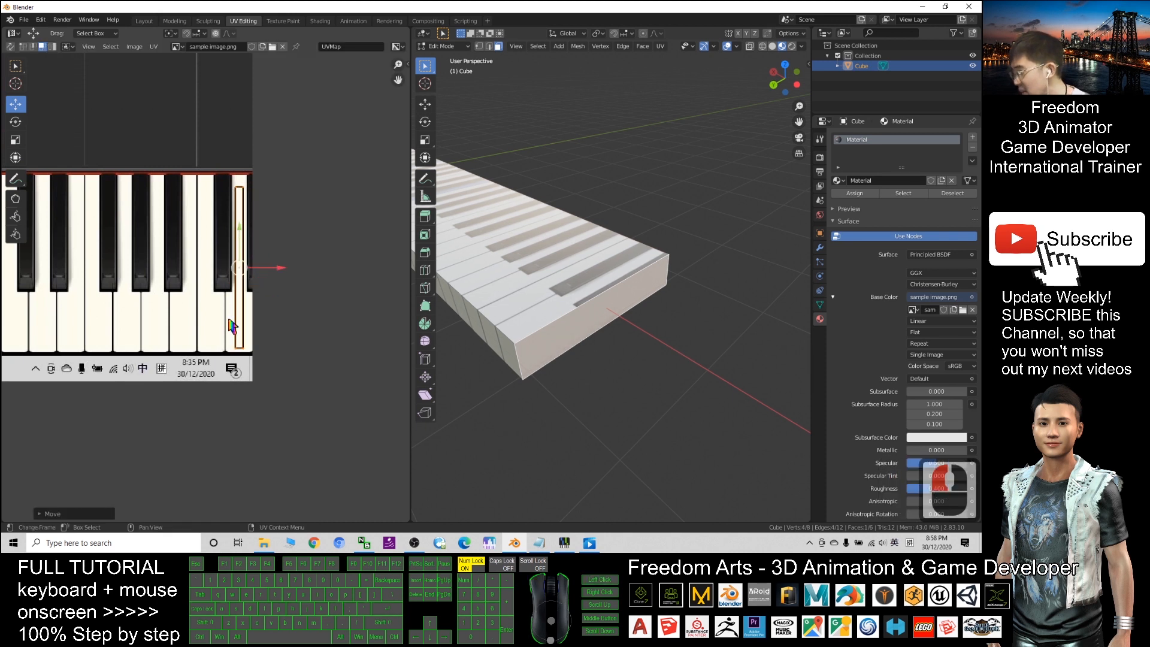
# - Examine the key texture on the model's end, top and front faces from several angles
pyautogui.moveTo(575, 335); pyautogui.dragTo(629, 339, button='middle')
pyautogui.scroll(-7, 614, 326)
pyautogui.scroll(7, 629, 339)
pyautogui.scroll(-3, 665, 385)
pyautogui.scroll(2, 665, 386)
pyautogui.moveTo(736, 369); pyautogui.dragTo(659, 334, button='middle')
pyautogui.scroll(5, 745, 379)
pyautogui.keyDown('shift'); pyautogui.moveTo(744, 379); pyautogui.dragTo(653, 288, button='middle'); pyautogui.keyUp('shift')
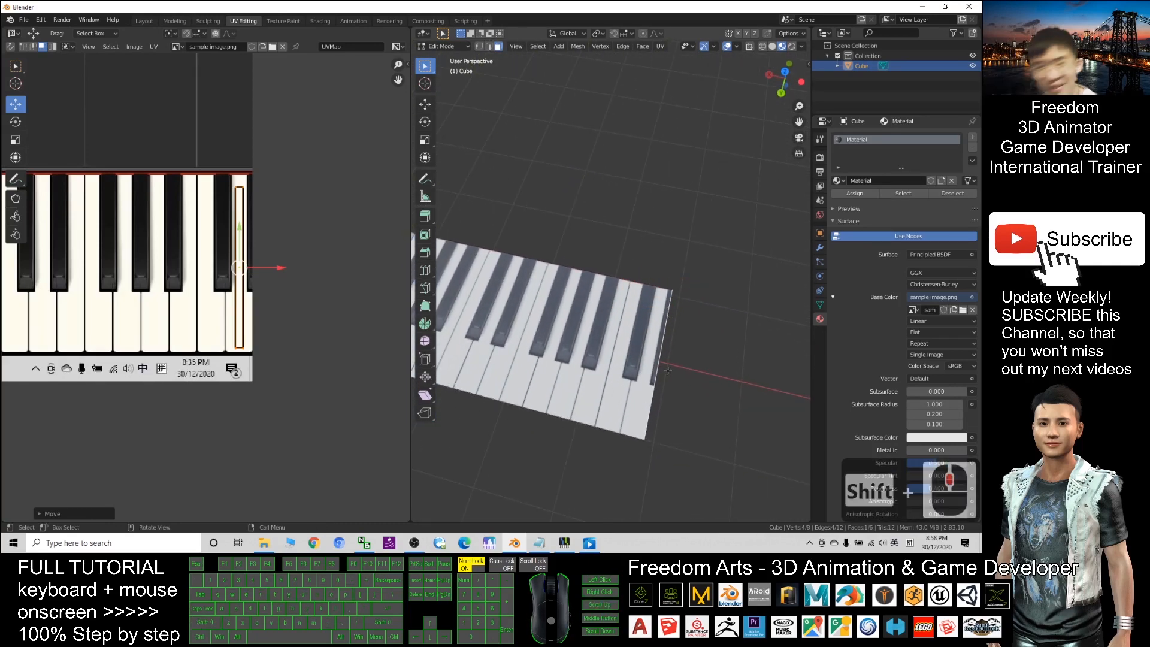
pyautogui.keyDown('shift'); pyautogui.moveTo(573, 346); pyautogui.dragTo(630, 344, button='middle'); pyautogui.keyUp('shift')
pyautogui.scroll(-6, 527, 334)
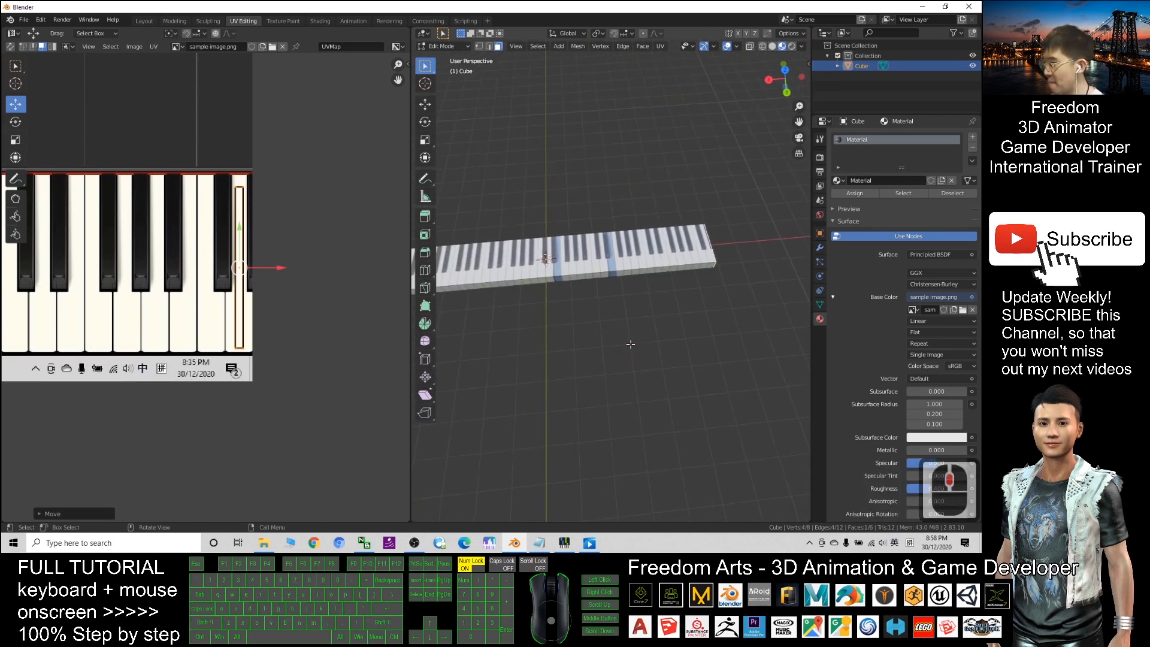
# - Compare the right end of the piano image in the UV layout with the last keys on the model
pyautogui.scroll(-9, 136, 265)
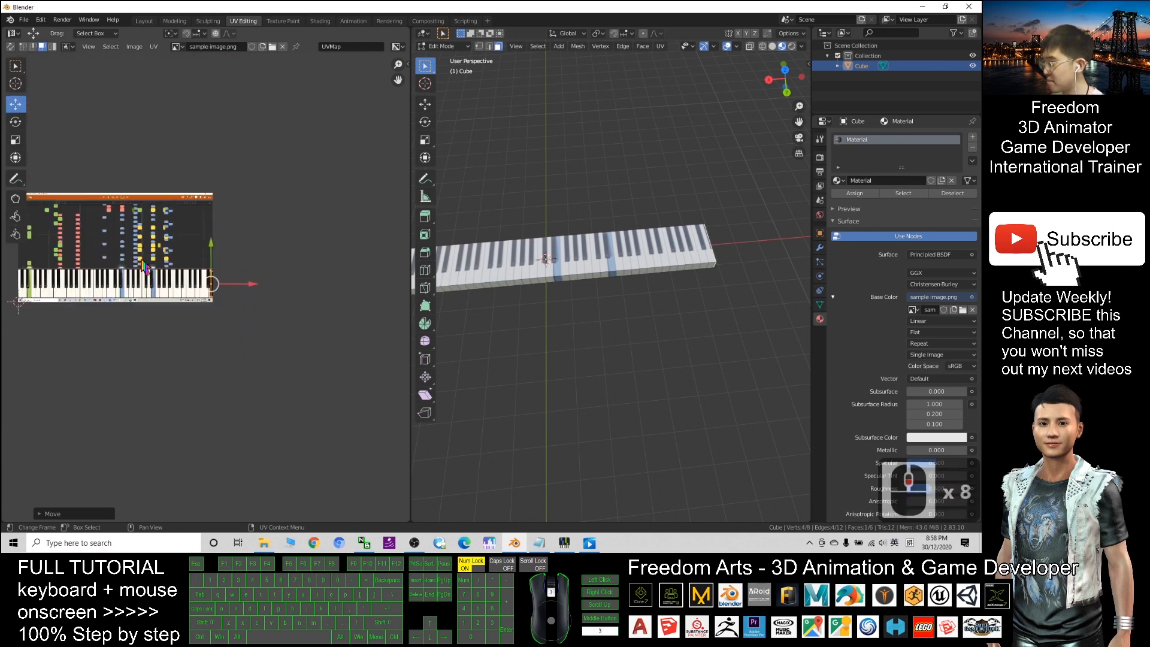
pyautogui.keyDown('shift'); pyautogui.moveTo(143, 257); pyautogui.dragTo(216, 260, button='middle'); pyautogui.keyUp('shift')
pyautogui.scroll(6, 277, 267)
pyautogui.scroll(-2, 307, 284)
pyautogui.scroll(-2, 309, 285)
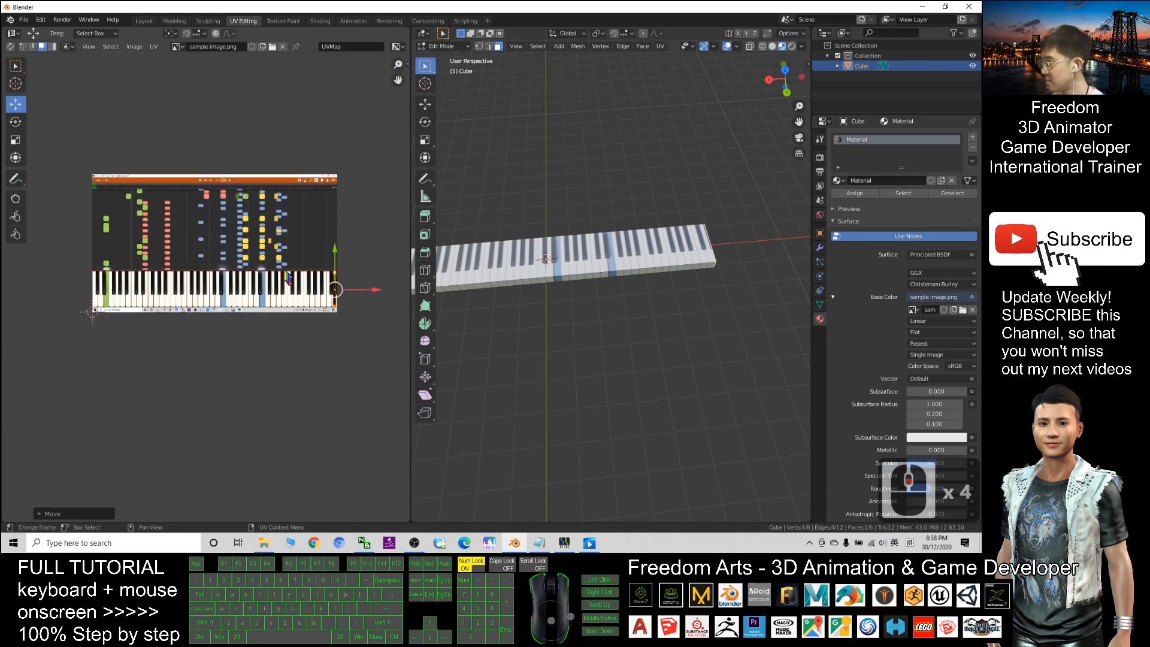
pyautogui.scroll(3, 340, 279)
pyautogui.scroll(-2, 339, 279)
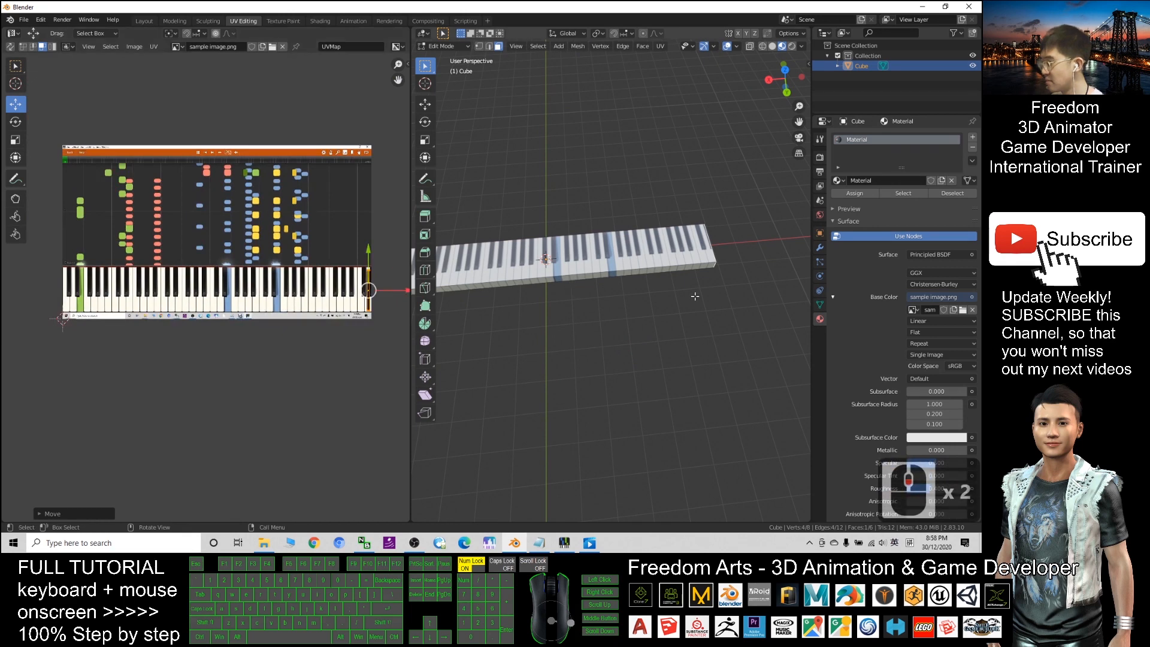
pyautogui.scroll(3, 367, 270)
pyautogui.keyDown('shift'); pyautogui.moveTo(356, 266); pyautogui.dragTo(284, 265, button='middle'); pyautogui.keyUp('shift')
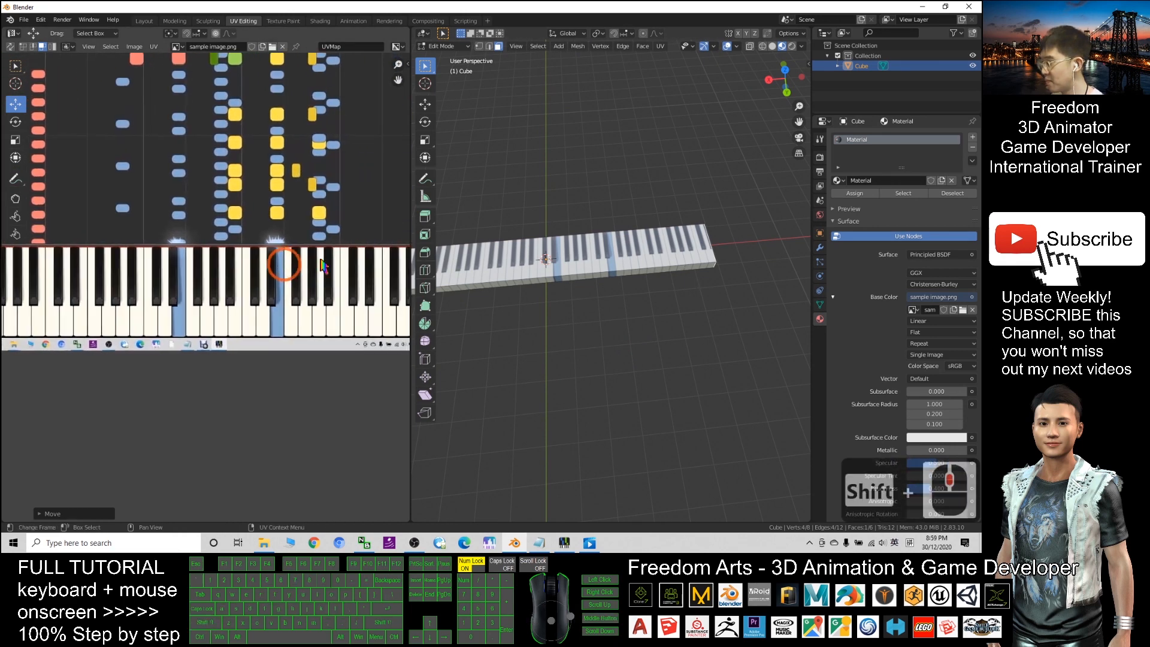
pyautogui.moveTo(678, 272); pyautogui.dragTo(659, 270, button='middle')
pyautogui.keyDown('shift'); pyautogui.moveTo(319, 259); pyautogui.dragTo(181, 261, button='middle'); pyautogui.keyUp('shift')
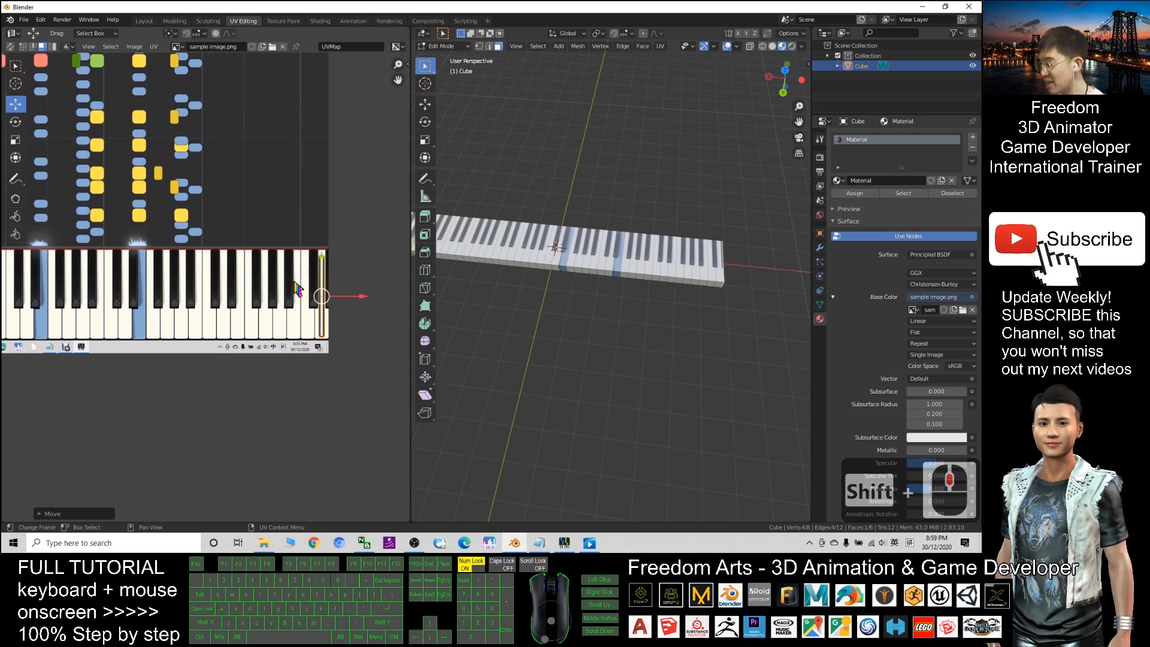
pyautogui.scroll(2, 657, 245)
# - Select the keyboard's top face and move its right UV edge left to the boundary between two white keys
pyautogui.click(658, 245)
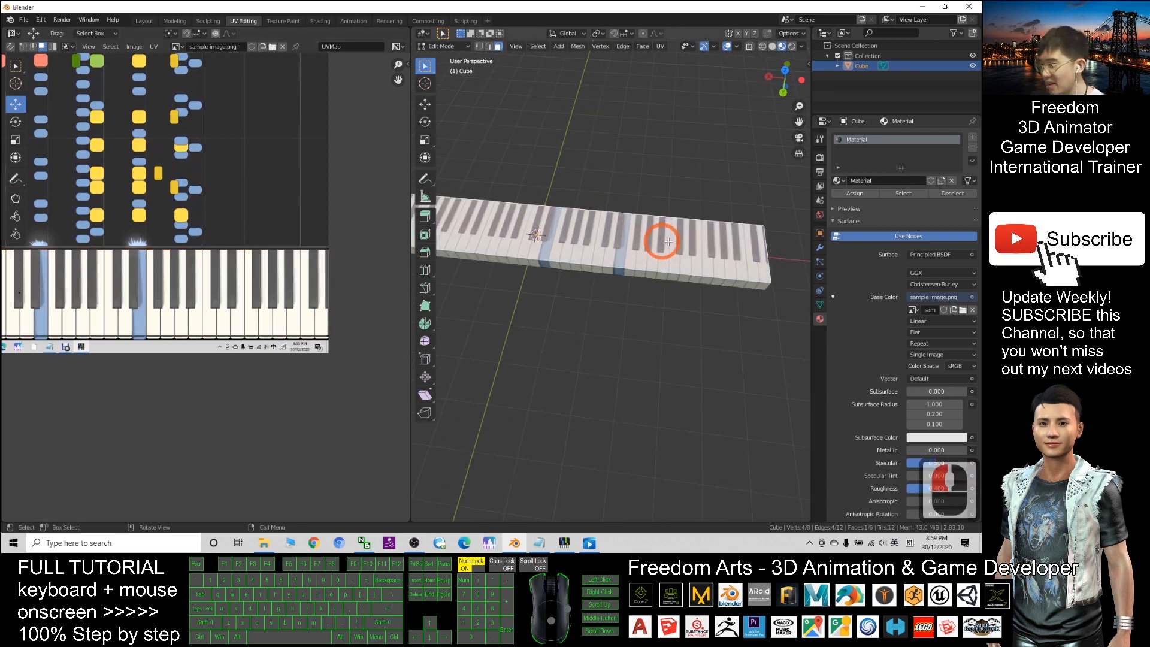
pyautogui.click(328, 281)
pyautogui.click(327, 281)
pyautogui.click(33, 46)
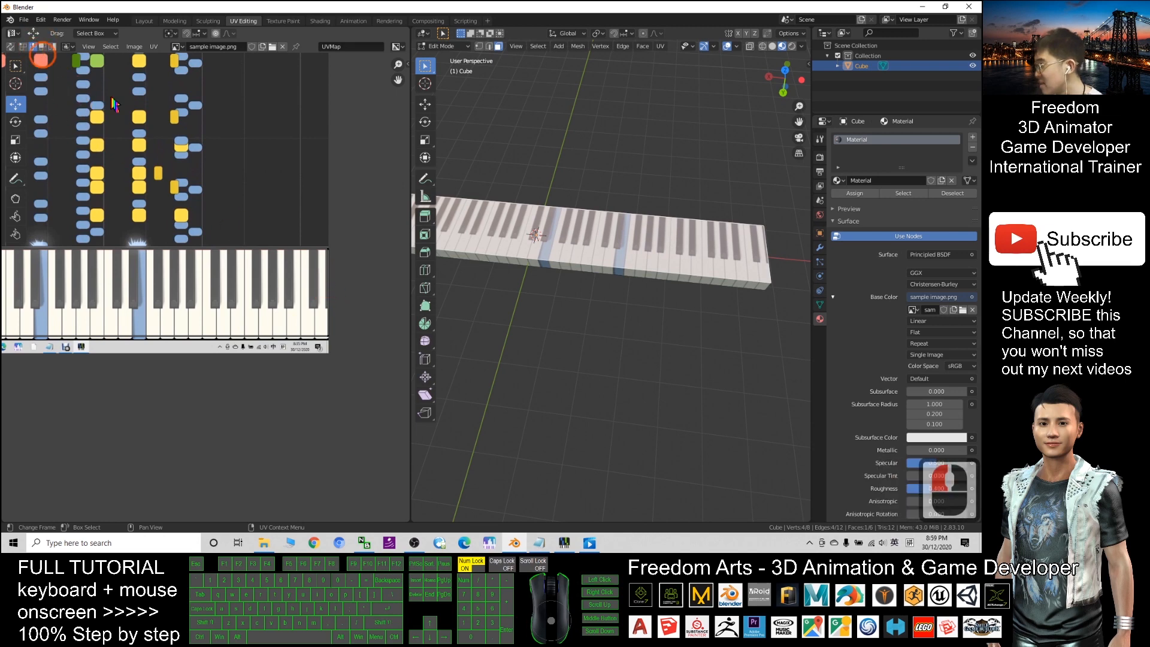
pyautogui.moveTo(367, 292); pyautogui.dragTo(339, 292)
# - Select the keyboard's front face and move its right UV edge left to the same key boundary as the top face
pyautogui.scroll(4, 314, 295)
pyautogui.keyDown('shift'); pyautogui.moveTo(346, 289); pyautogui.dragTo(190, 274, button='middle'); pyautogui.keyUp('shift')
pyautogui.keyDown('shift'); pyautogui.moveTo(323, 261); pyautogui.dragTo(321, 259, button='middle'); pyautogui.keyUp('shift')
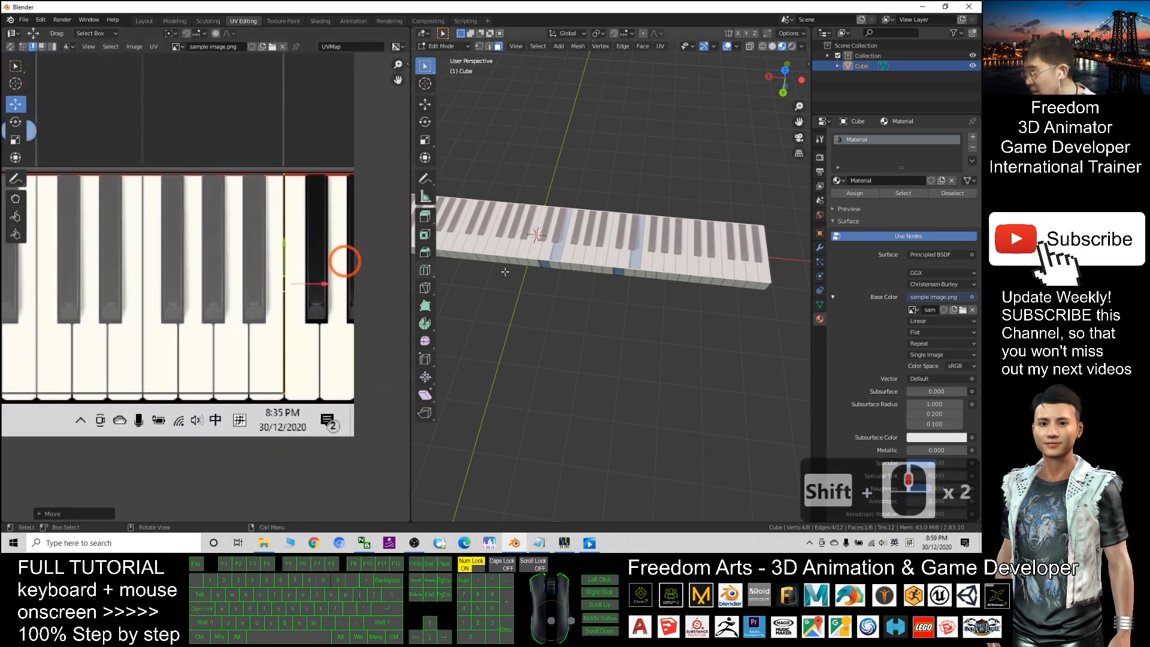
pyautogui.click(564, 264)
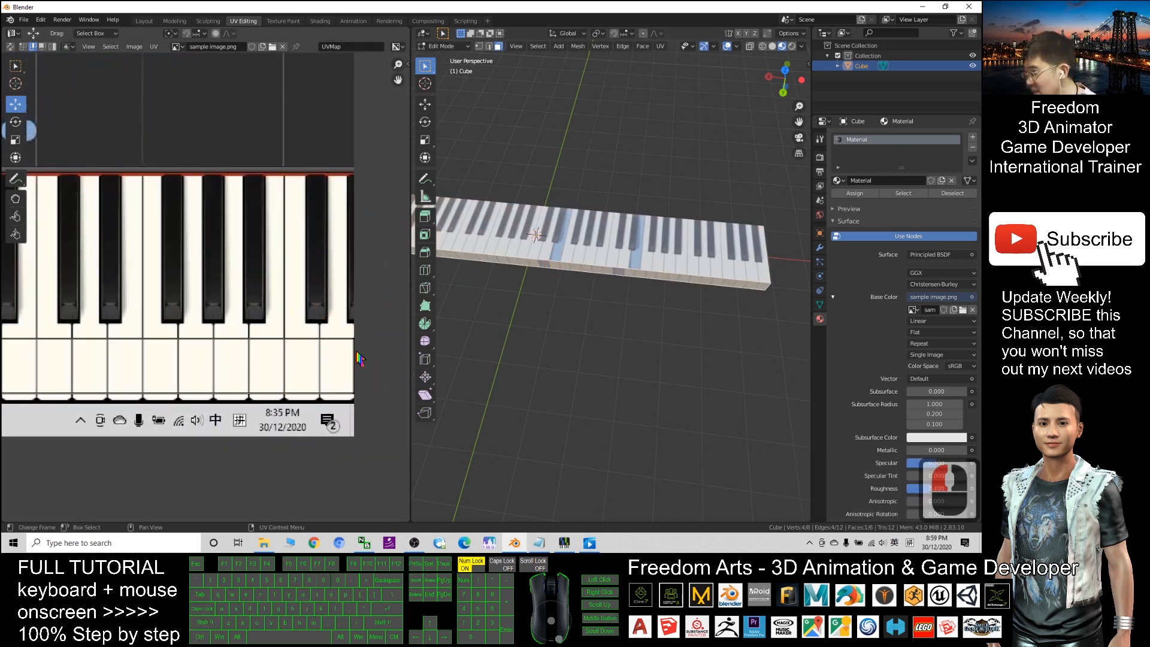
pyautogui.moveTo(372, 366); pyautogui.dragTo(322, 364)
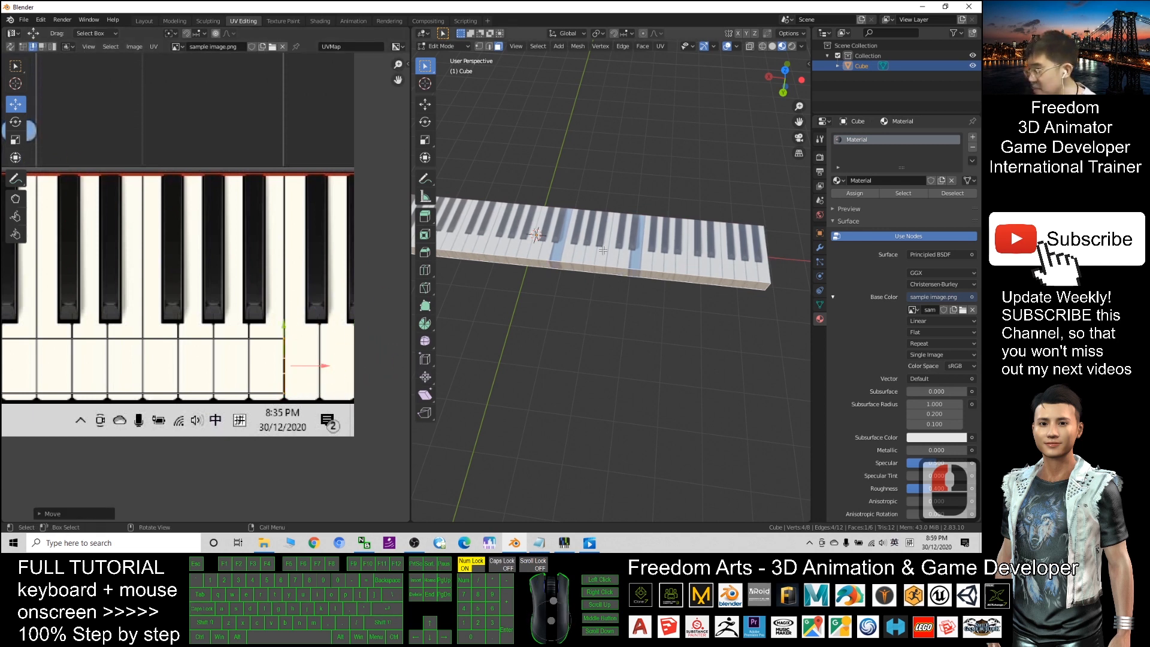
# - Select the top and front faces together and nudge their shared right UV edge slightly right onto the dark key gap
pyautogui.keyDown('shift'); pyautogui.click(509, 265); pyautogui.keyUp('shift')
pyautogui.scroll(5, 365, 307)
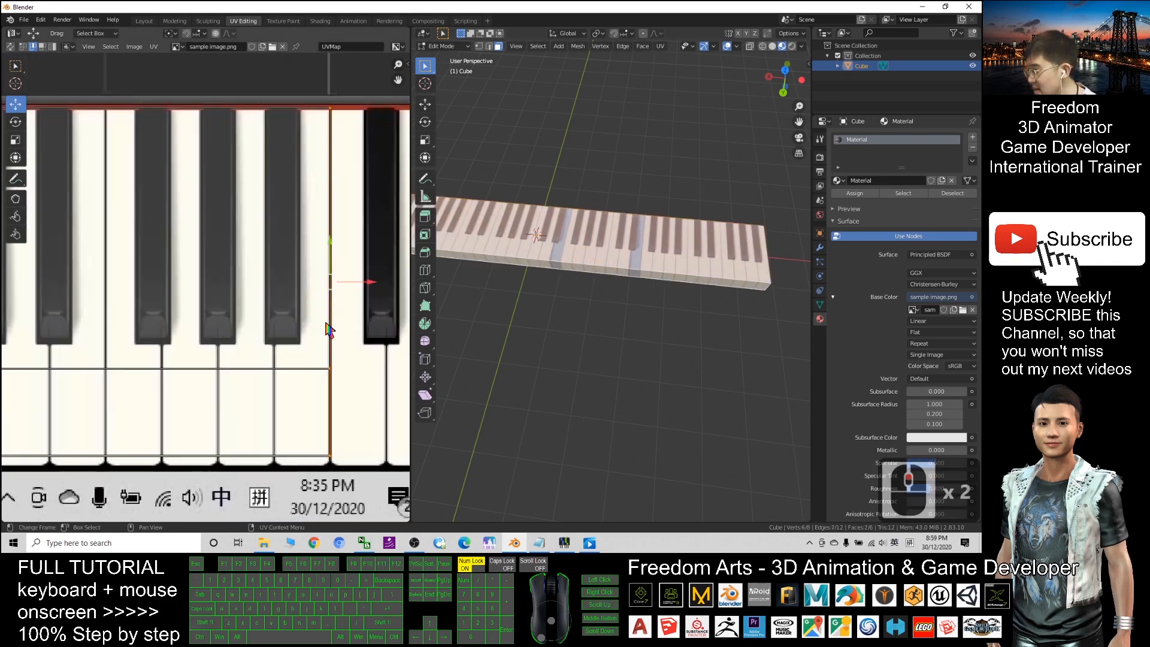
pyautogui.scroll(2, 295, 290)
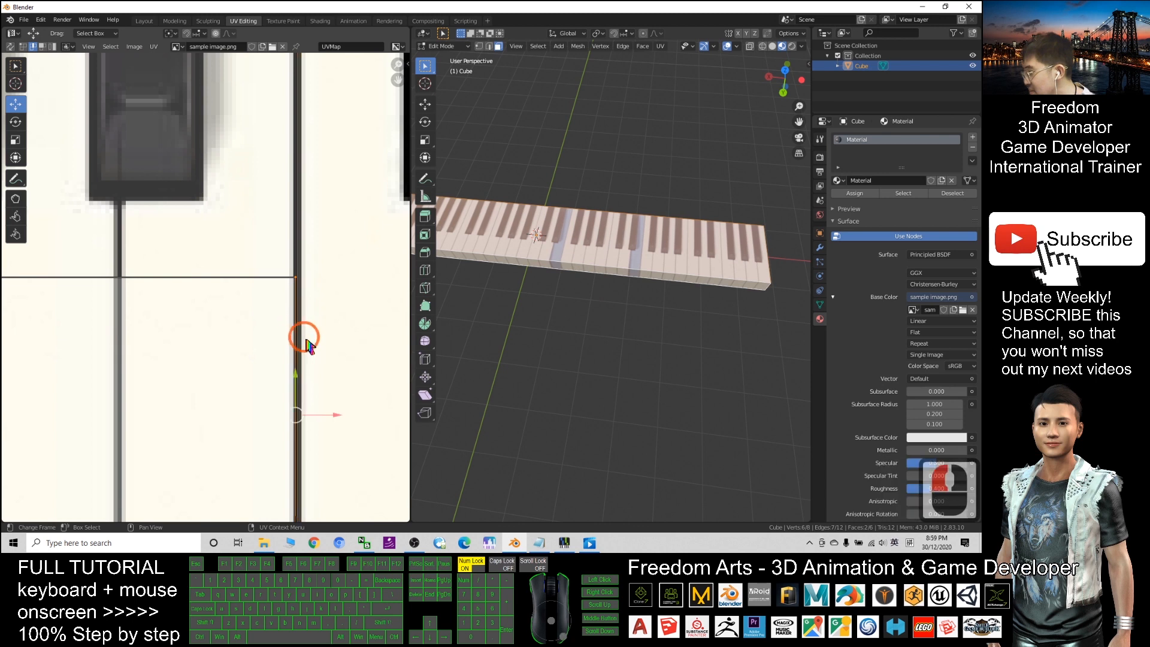
pyautogui.moveTo(329, 413); pyautogui.dragTo(337, 414)
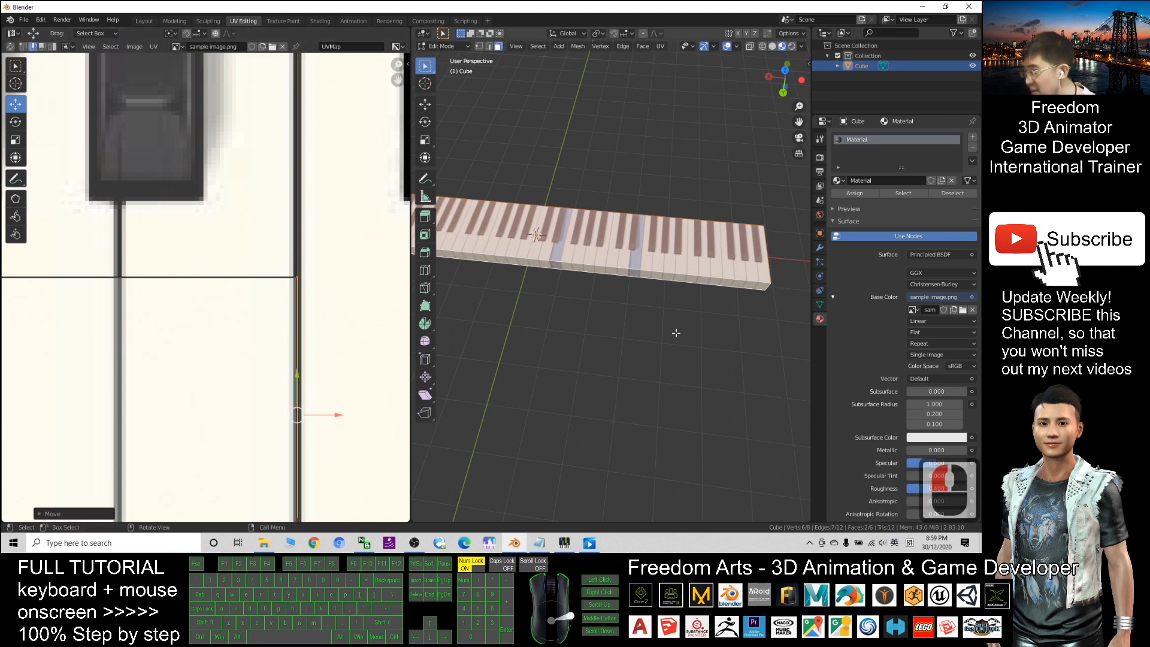
# - Select the end face and move its UV island left onto the adjacent white key of the piano image
pyautogui.scroll(1, 685, 327)
pyautogui.keyDown('shift'); pyautogui.moveTo(701, 308); pyautogui.dragTo(514, 283, button='middle'); pyautogui.keyUp('shift')
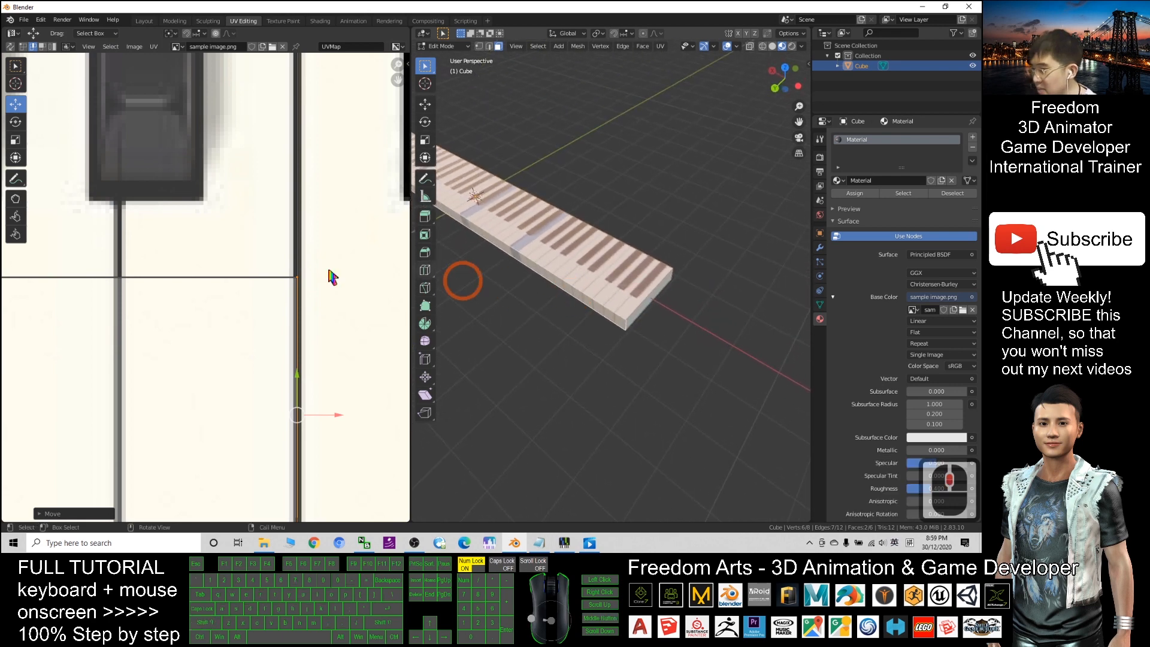
pyautogui.scroll(-12, 288, 265)
pyautogui.scroll(6, 684, 302)
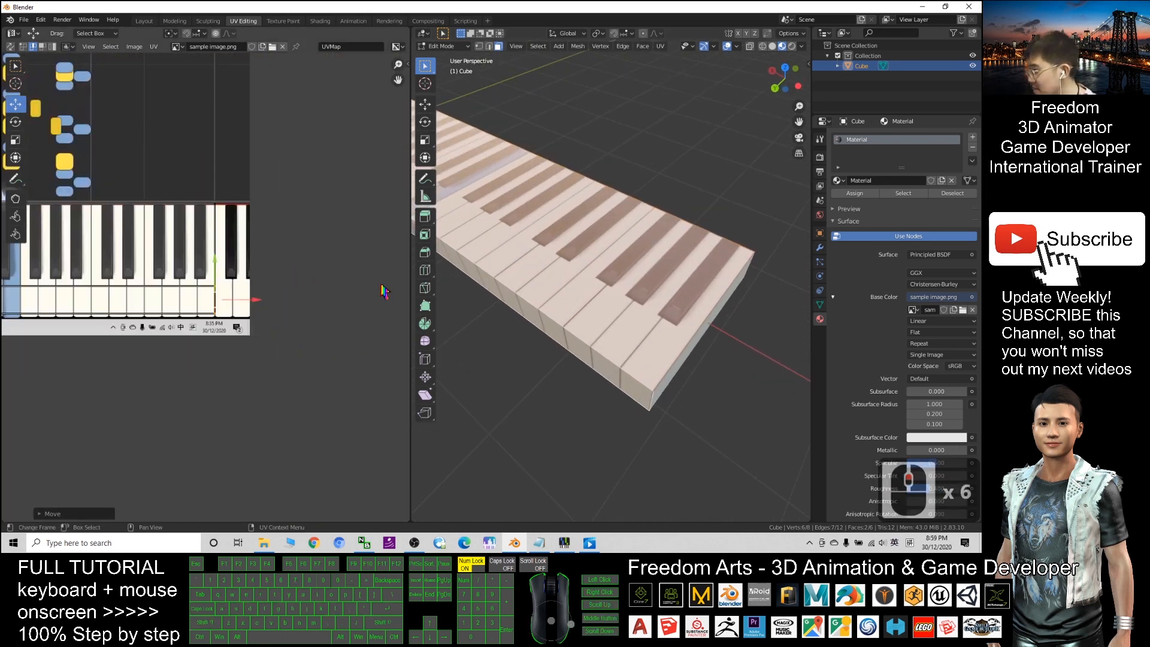
pyautogui.click(709, 323)
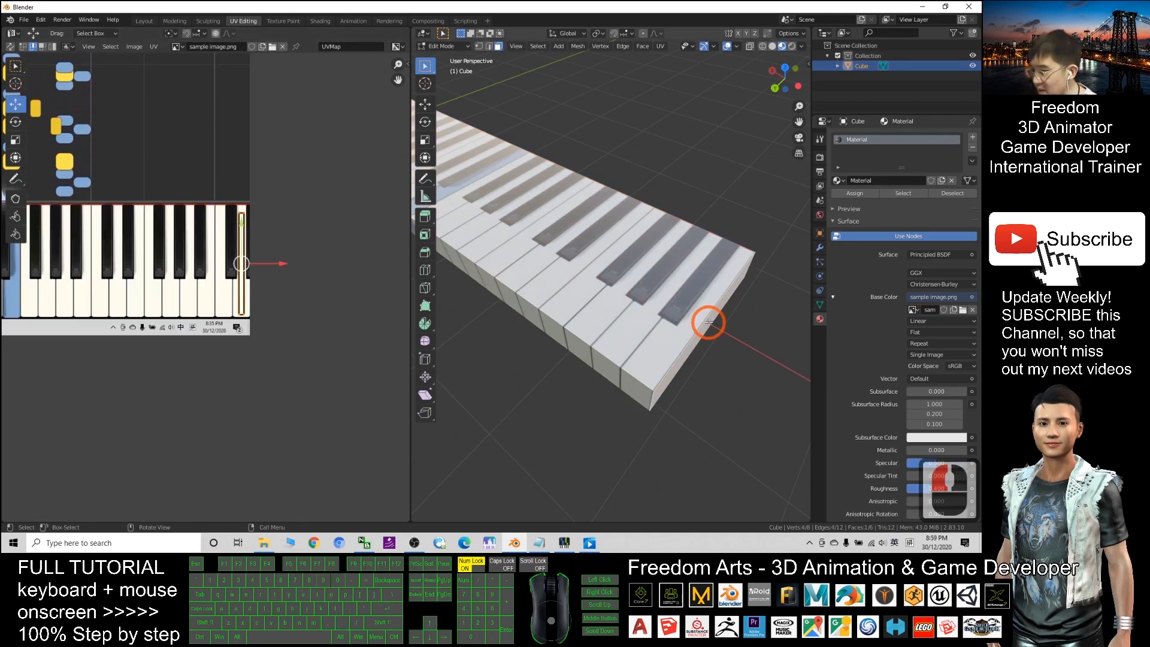
pyautogui.moveTo(738, 334)
pyautogui.mouseDown(button='middle')
pyautogui.moveTo(727, 326)
pyautogui.moveTo(727, 341)
pyautogui.mouseUp(button='middle')
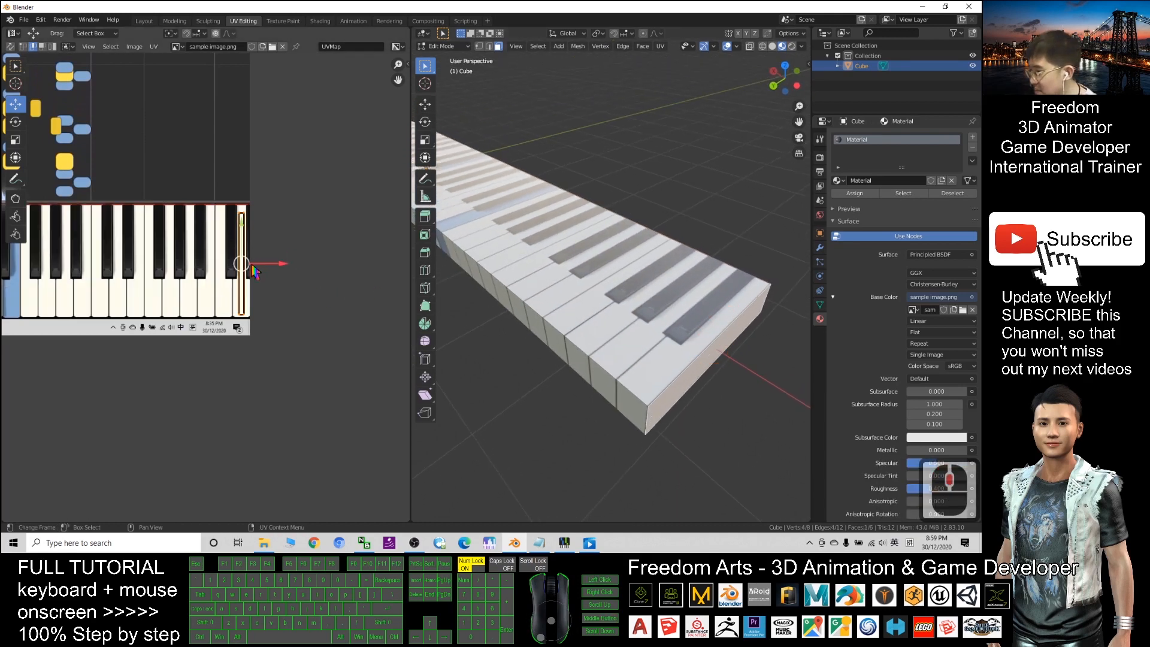
pyautogui.moveTo(287, 273); pyautogui.dragTo(250, 264)
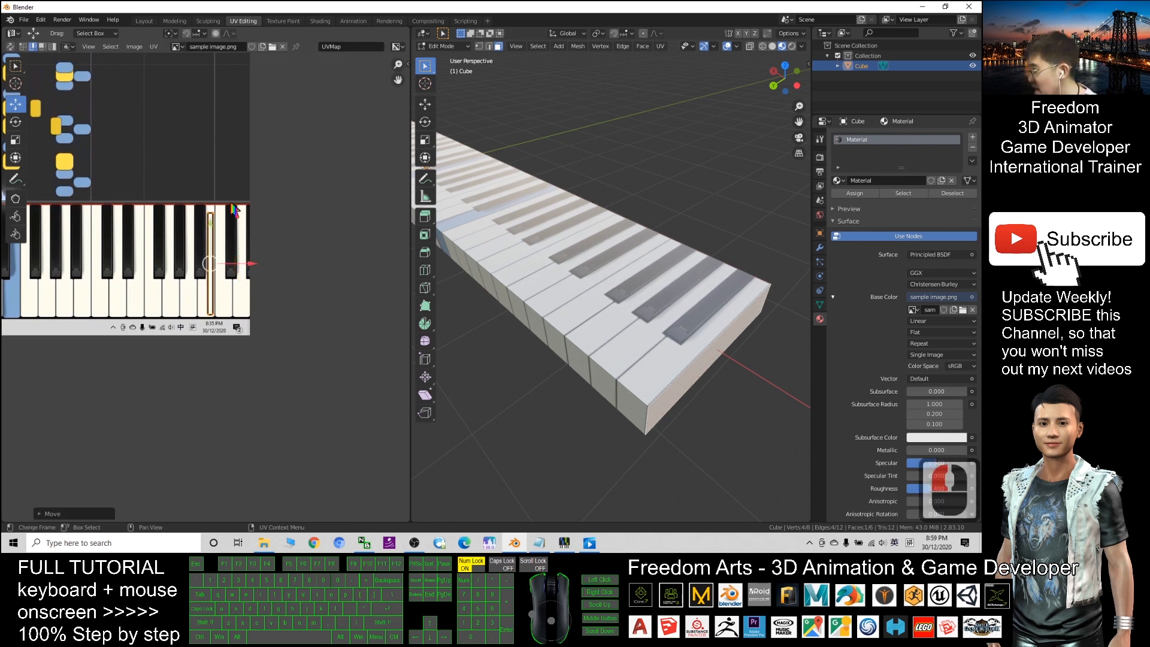
# - Inspect the whole textured keyboard from several sides, including in the Layout workspace
pyautogui.scroll(-8, 547, 308)
pyautogui.moveTo(547, 308); pyautogui.dragTo(589, 335, button='middle')
pyautogui.scroll(-5, 589, 336)
pyautogui.scroll(4, 585, 317)
pyautogui.scroll(-2, 575, 295)
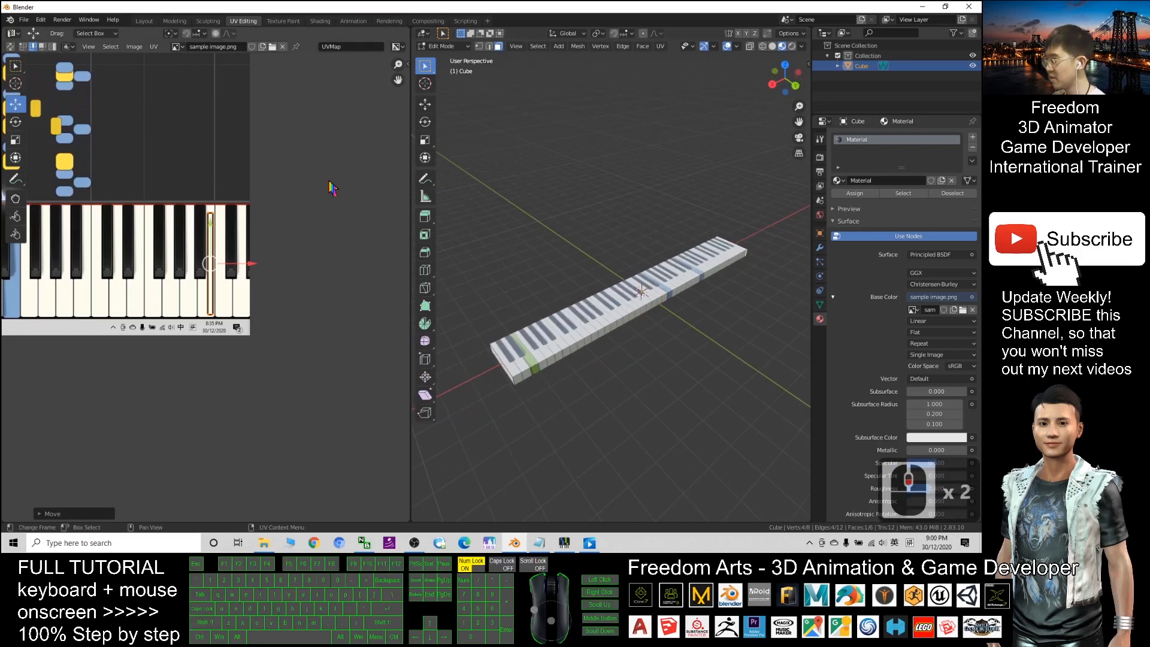
pyautogui.click(151, 23)
pyautogui.scroll(3, 452, 309)
pyautogui.moveTo(360, 362); pyautogui.dragTo(457, 339, button='middle')
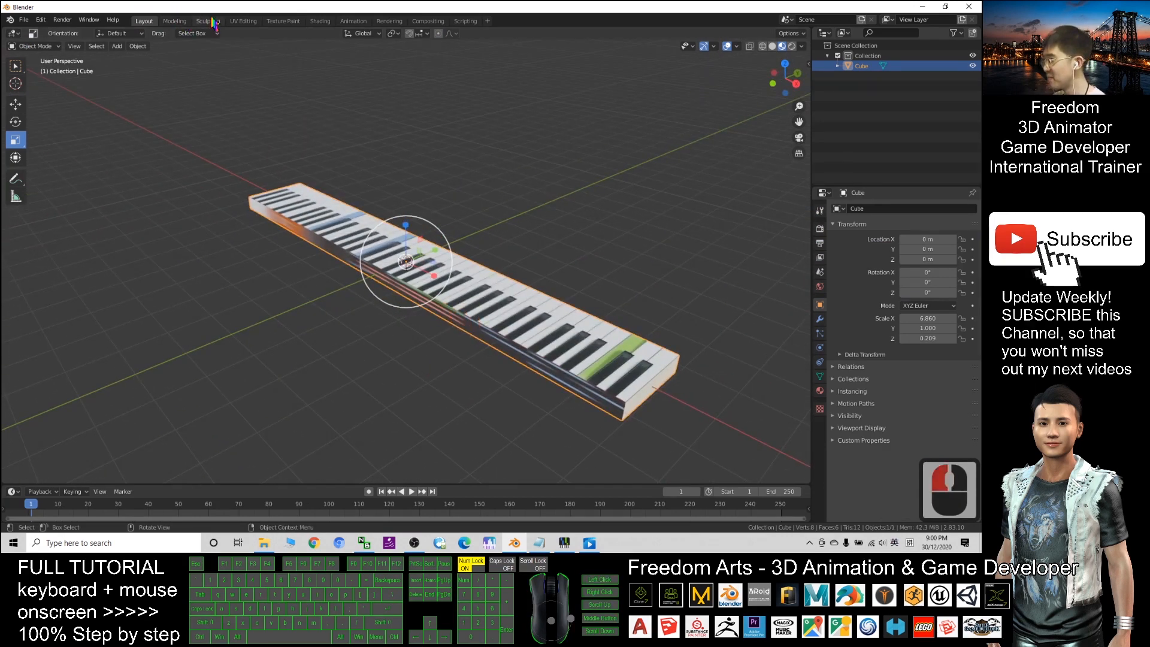
# - Return to UV editing, select the keyboard's untextured long side face and move its UV island down onto the piano keys of the image
pyautogui.click(244, 21)
pyautogui.moveTo(449, 172); pyautogui.dragTo(693, 319, button='middle')
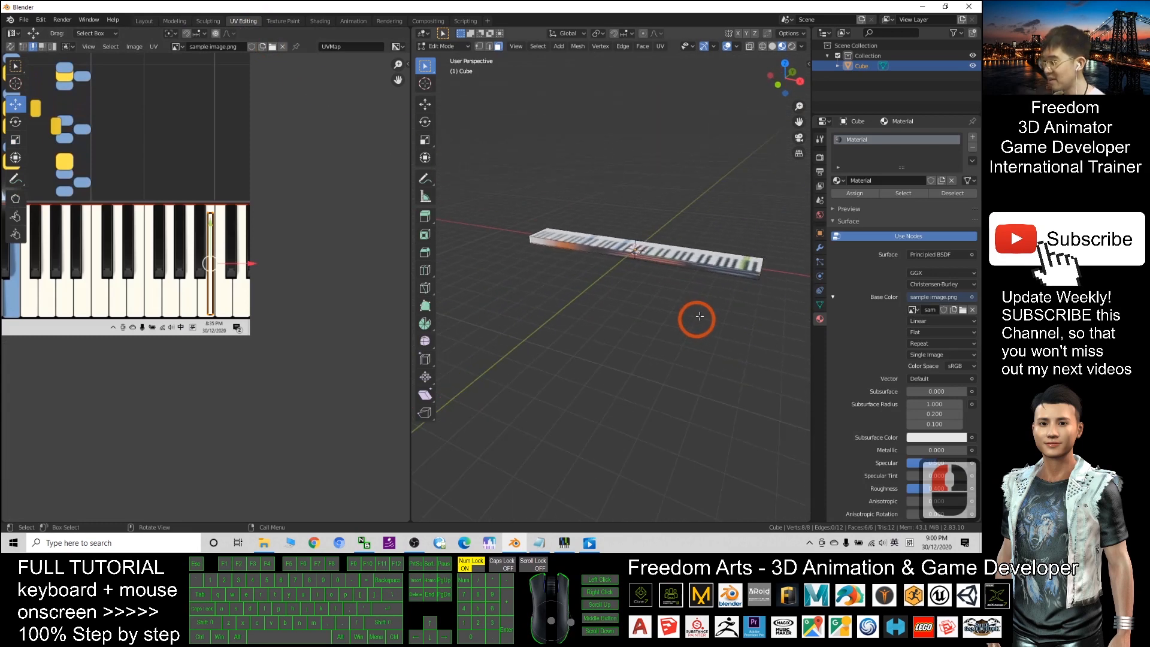
pyautogui.scroll(5, 711, 255)
pyautogui.scroll(1, 711, 255)
pyautogui.keyDown('shift'); pyautogui.moveTo(671, 254); pyautogui.dragTo(609, 319, button='middle'); pyautogui.keyUp('shift')
pyautogui.click(639, 297)
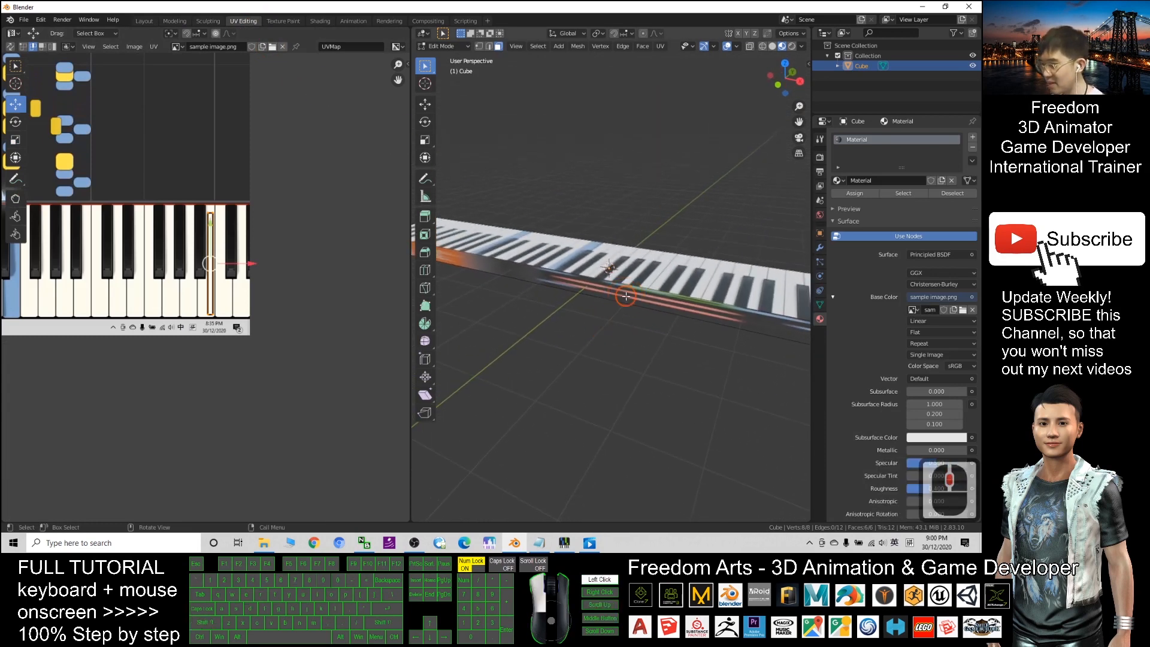
pyautogui.scroll(-7, 321, 266)
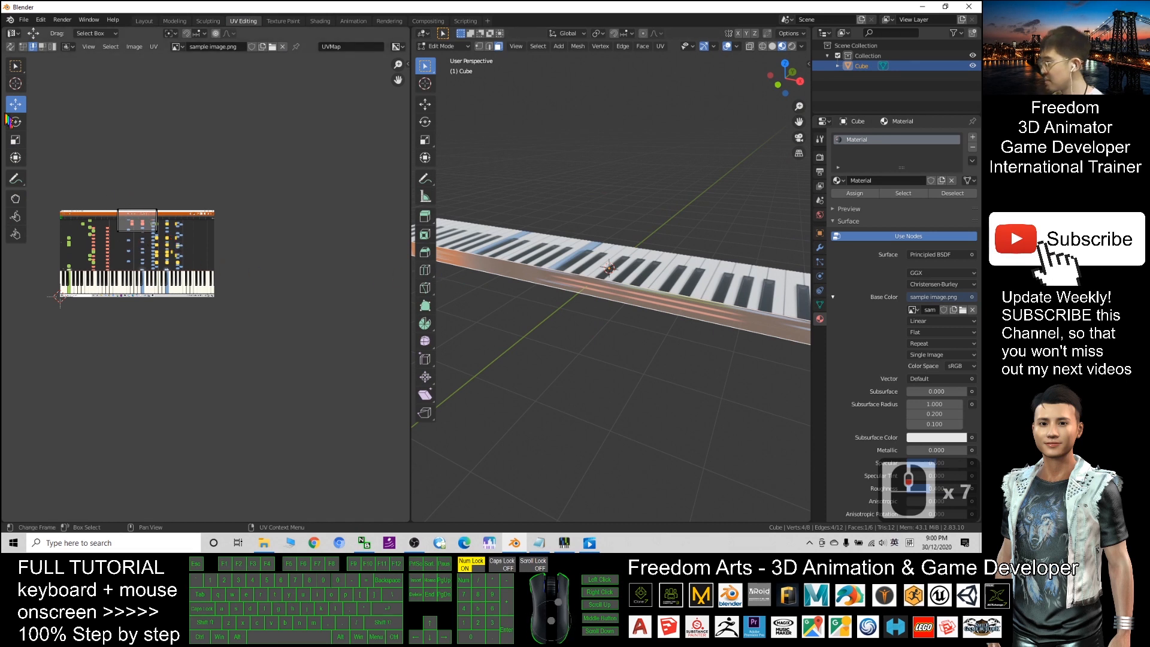
pyautogui.click(43, 47)
pyautogui.click(135, 212)
pyautogui.moveTo(138, 217); pyautogui.dragTo(139, 282)
# - Rotate the long side face's UV island 90 degrees so that it stands upright over the piano keys
pyautogui.scroll(7, 201, 283)
pyautogui.keyDown('shift'); pyautogui.moveTo(99, 292); pyautogui.dragTo(3, 307, button='middle'); pyautogui.keyUp('shift')
pyautogui.keyDown('shift'); pyautogui.moveTo(218, 257); pyautogui.dragTo(447, 290, button='middle'); pyautogui.keyUp('shift')
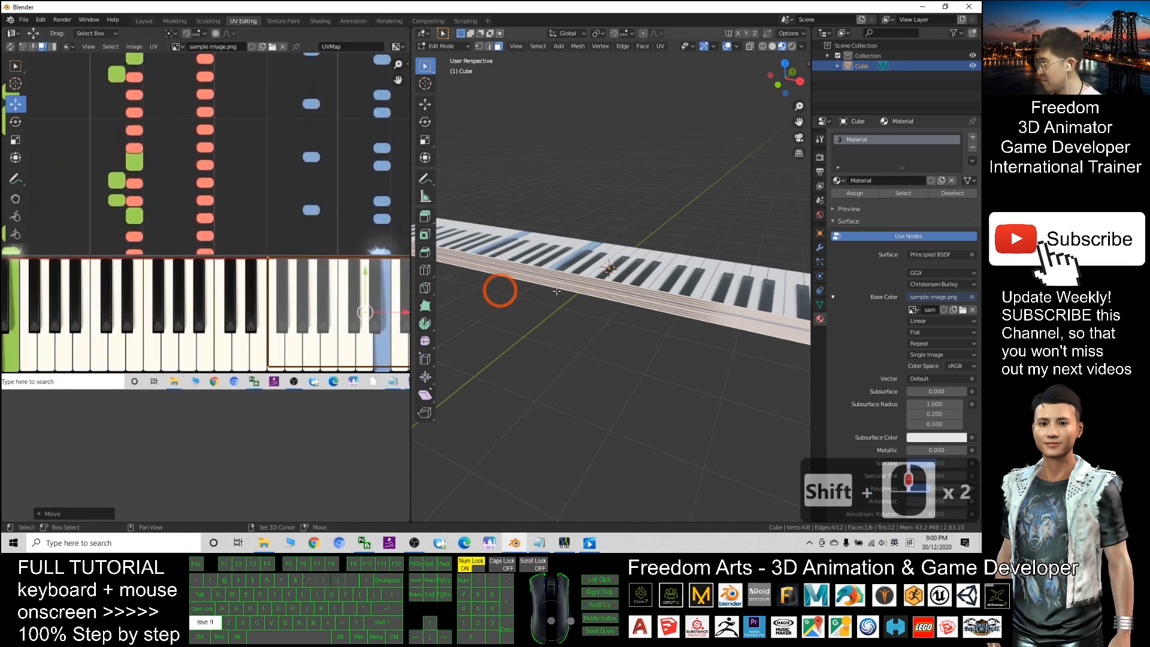
pyautogui.scroll(-2, 447, 290)
pyautogui.scroll(-2, 349, 273)
pyautogui.keyDown('shift'); pyautogui.moveTo(350, 274); pyautogui.dragTo(229, 264, button='middle'); pyautogui.keyUp('shift')
pyautogui.scroll(2, 229, 264)
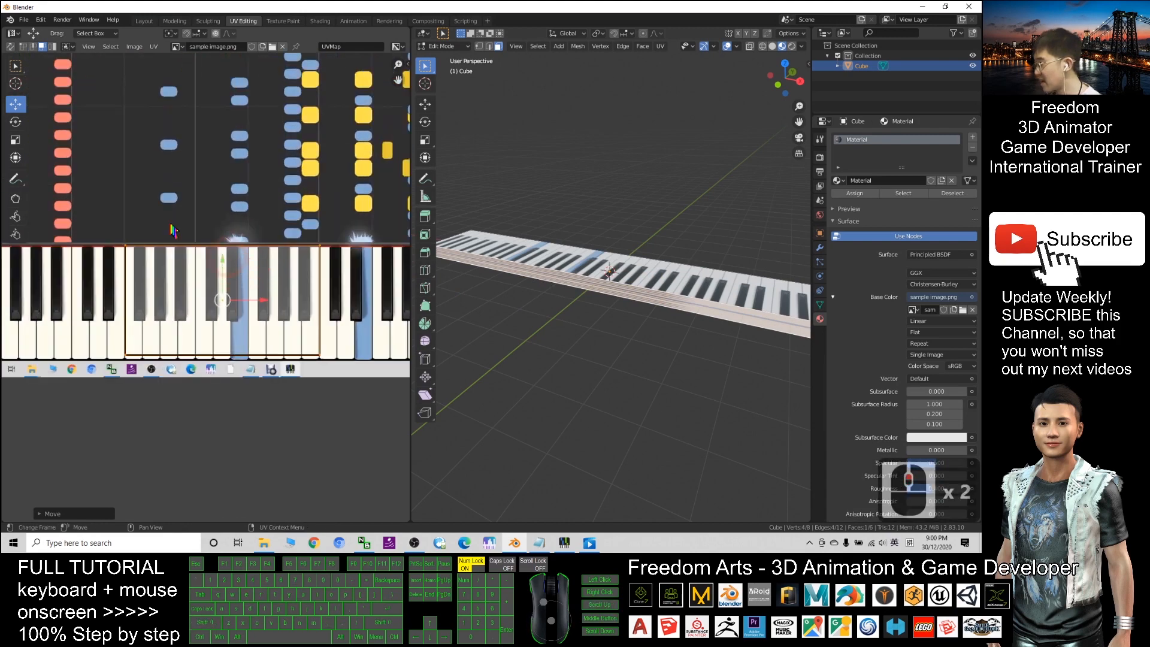
pyautogui.click(15, 157)
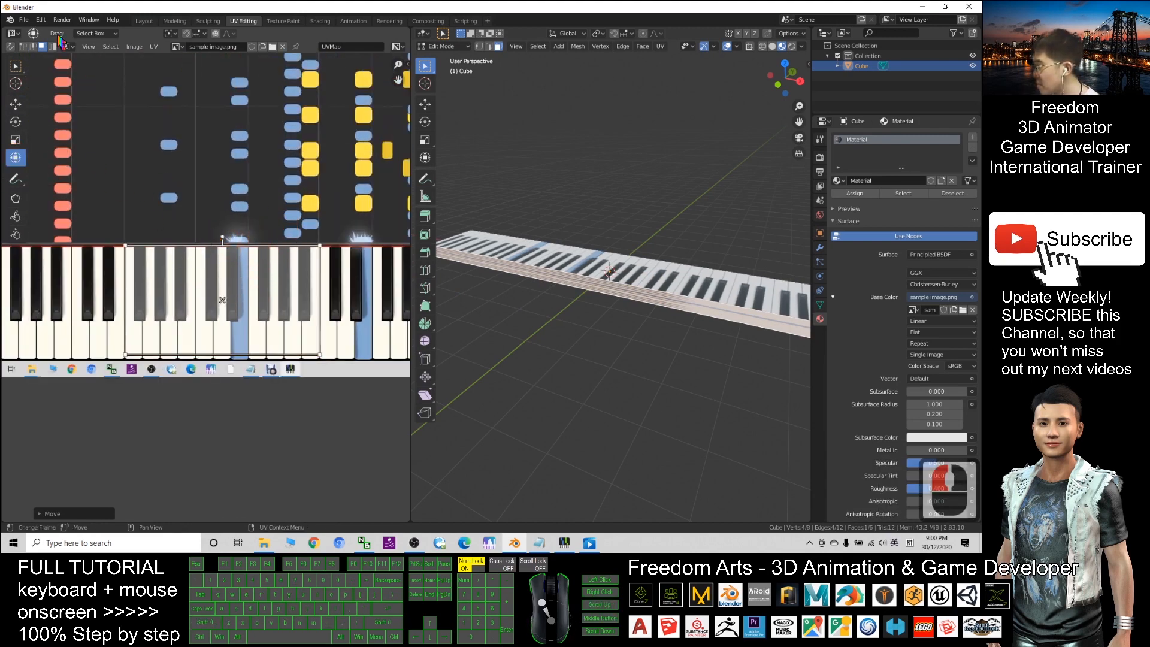
pyautogui.click(218, 260)
pyautogui.click(210, 289)
pyautogui.click(16, 121)
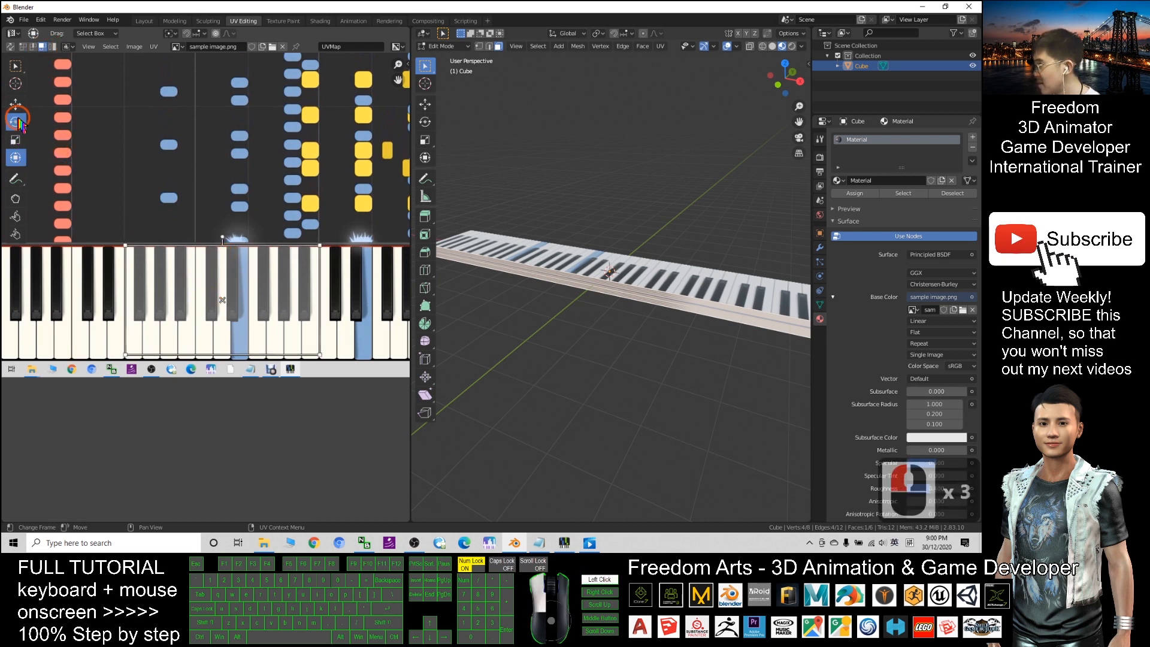
pyautogui.click(246, 255)
pyautogui.moveTo(250, 266); pyautogui.dragTo(169, 262)
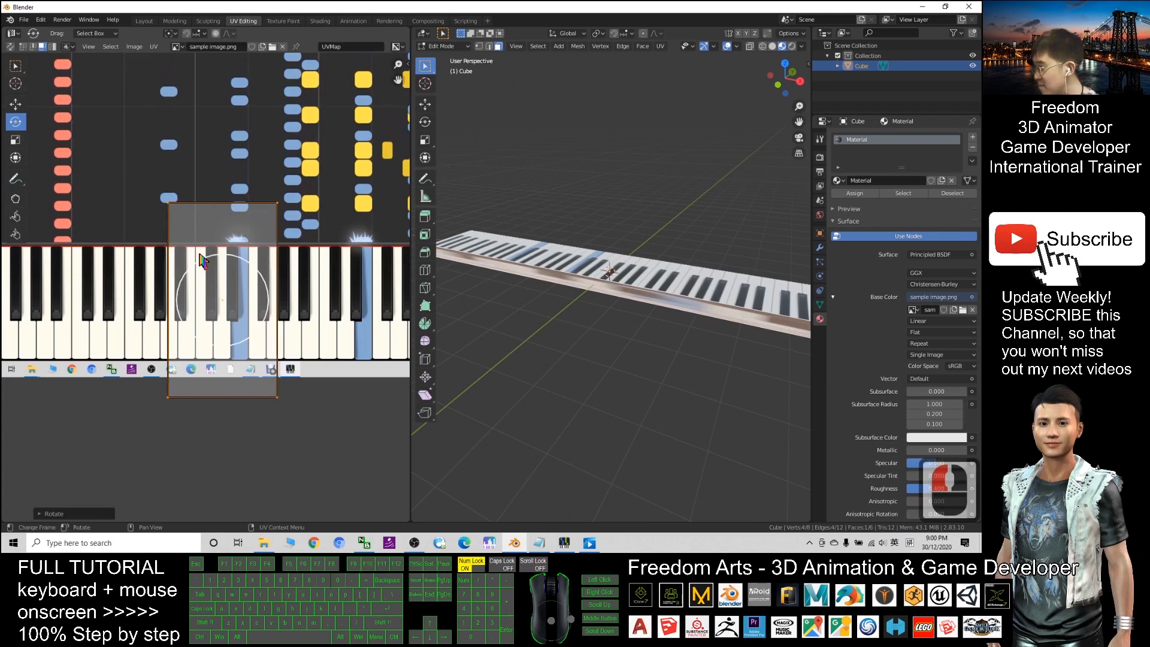
# - Move the island's upper and lower UV edges toward each other to form a thin band across the upper part of the keys
pyautogui.scroll(2, 217, 263)
pyautogui.scroll(-3, 215, 155)
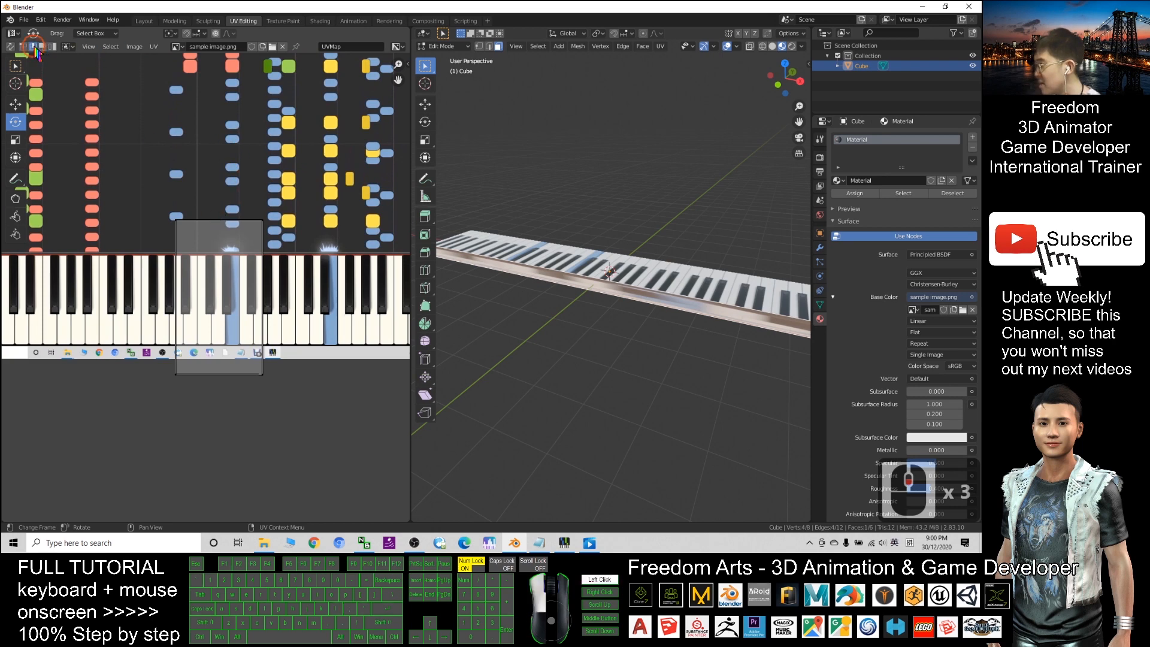
pyautogui.click(240, 233)
pyautogui.click(227, 220)
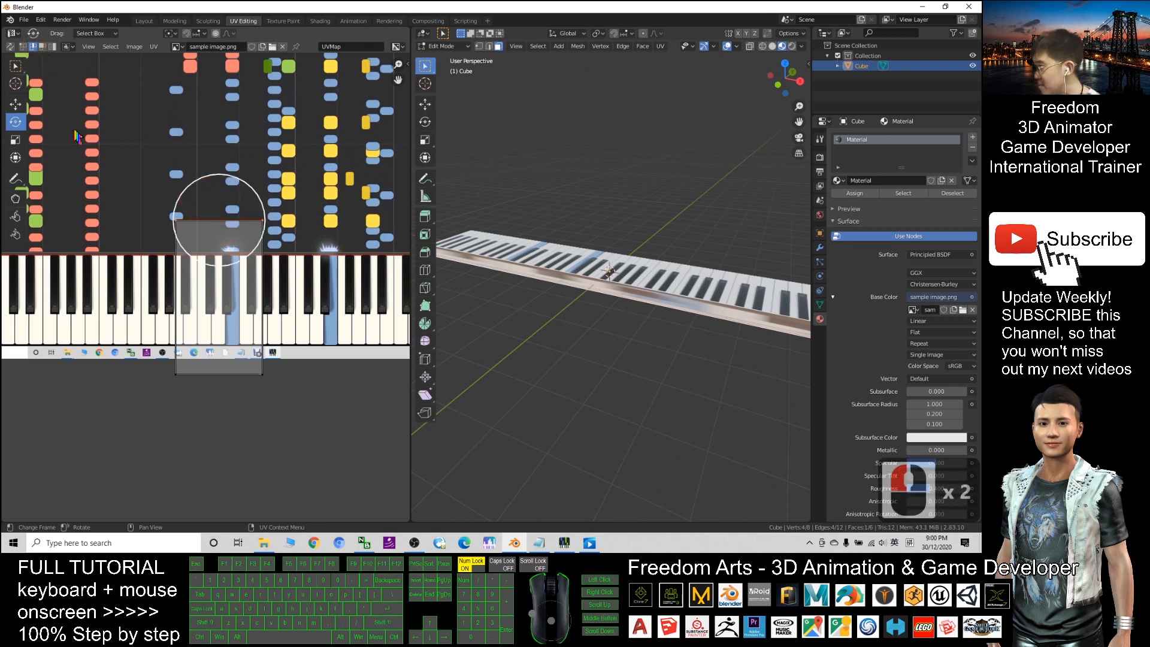
pyautogui.click(16, 104)
pyautogui.moveTo(219, 179); pyautogui.dragTo(219, 220)
pyautogui.click(222, 375)
pyautogui.moveTo(219, 334); pyautogui.dragTo(248, 225)
pyautogui.scroll(-3, 271, 307)
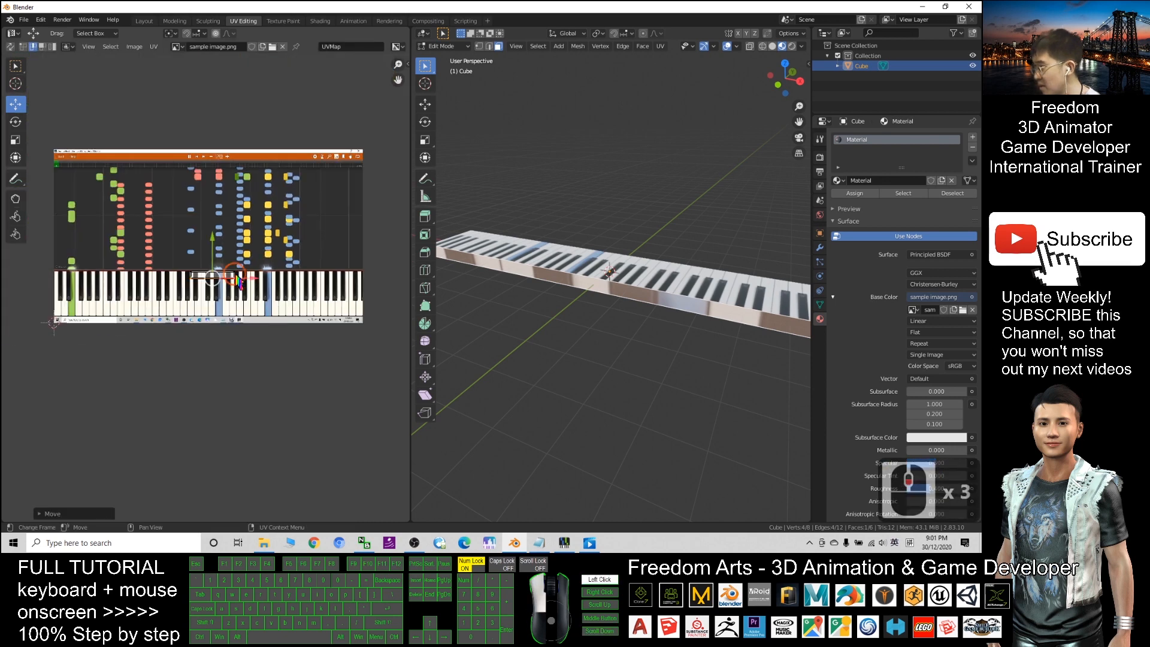
# - Stretch the side face's UV band from the piano's left end to the key boundary near its right end
pyautogui.click(235, 275)
pyautogui.moveTo(279, 278); pyautogui.dragTo(403, 288)
pyautogui.click(236, 284)
pyautogui.moveTo(236, 284); pyautogui.dragTo(96, 276)
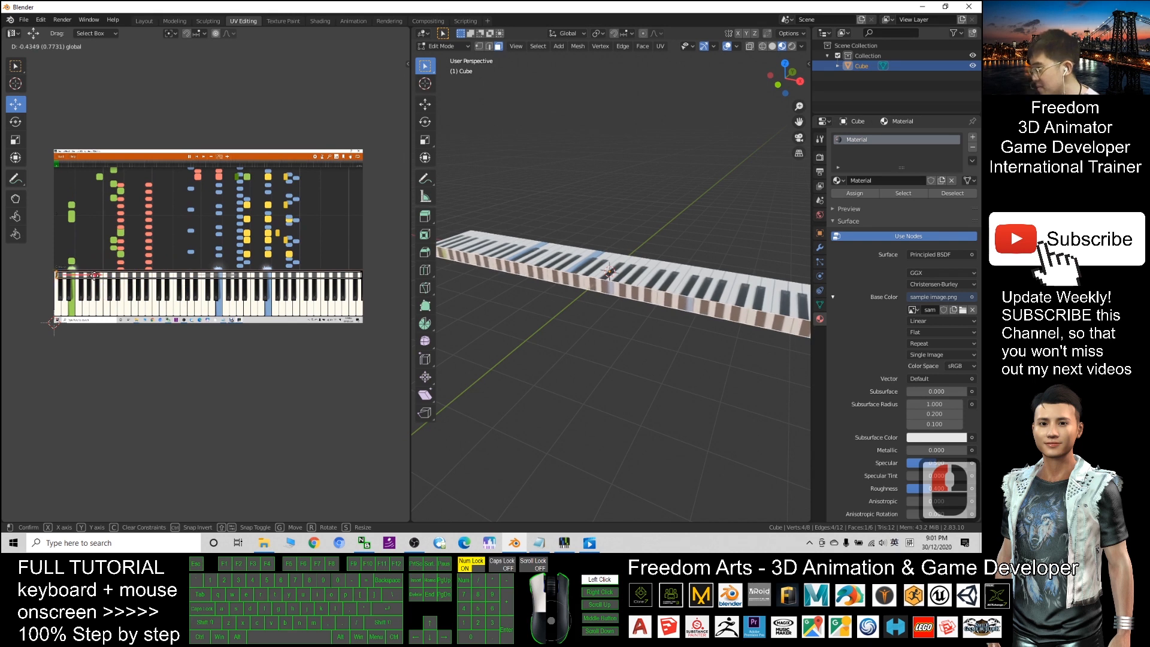
pyautogui.click(95, 275)
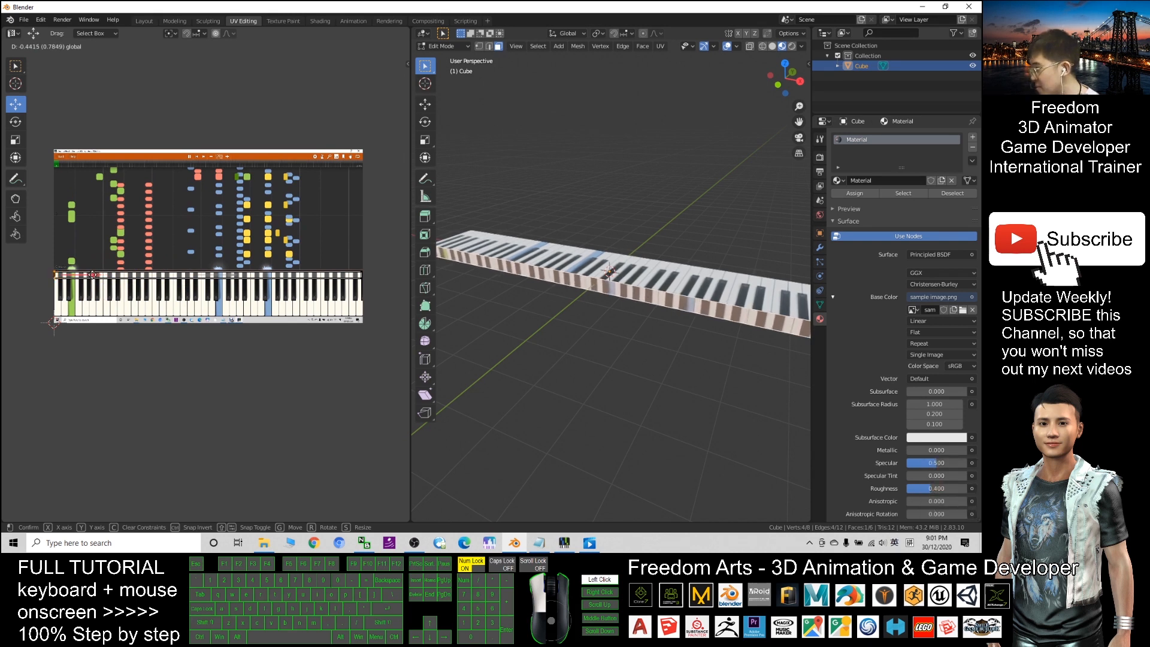
pyautogui.click(362, 277)
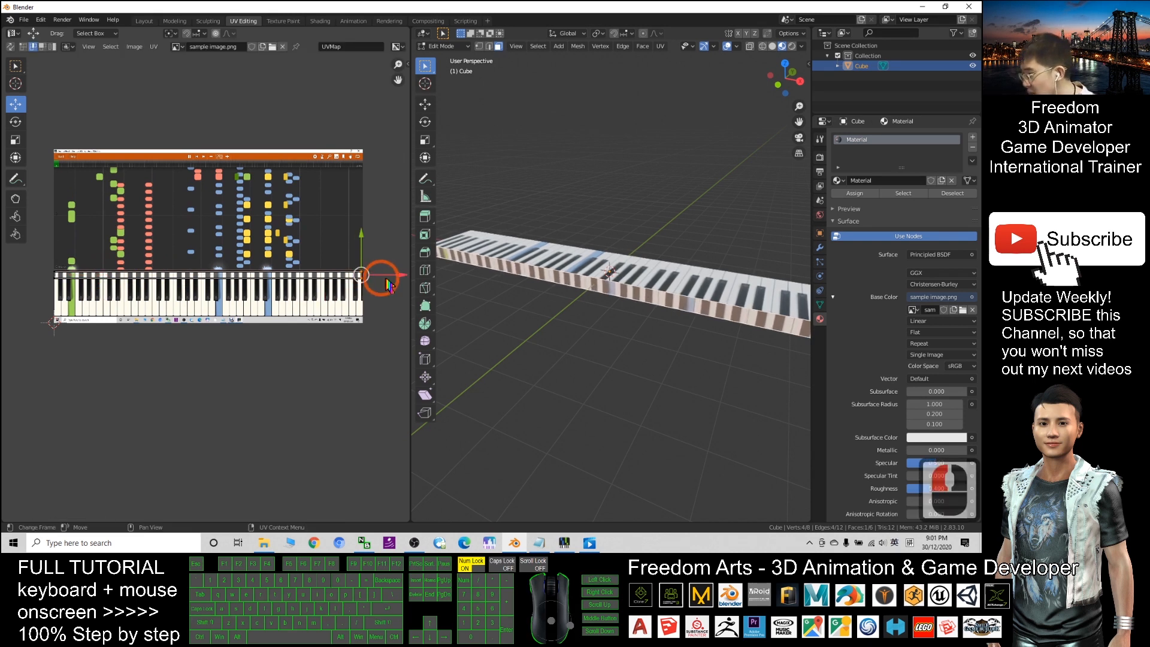
pyautogui.moveTo(402, 279); pyautogui.dragTo(386, 274)
pyautogui.scroll(-2, 687, 316)
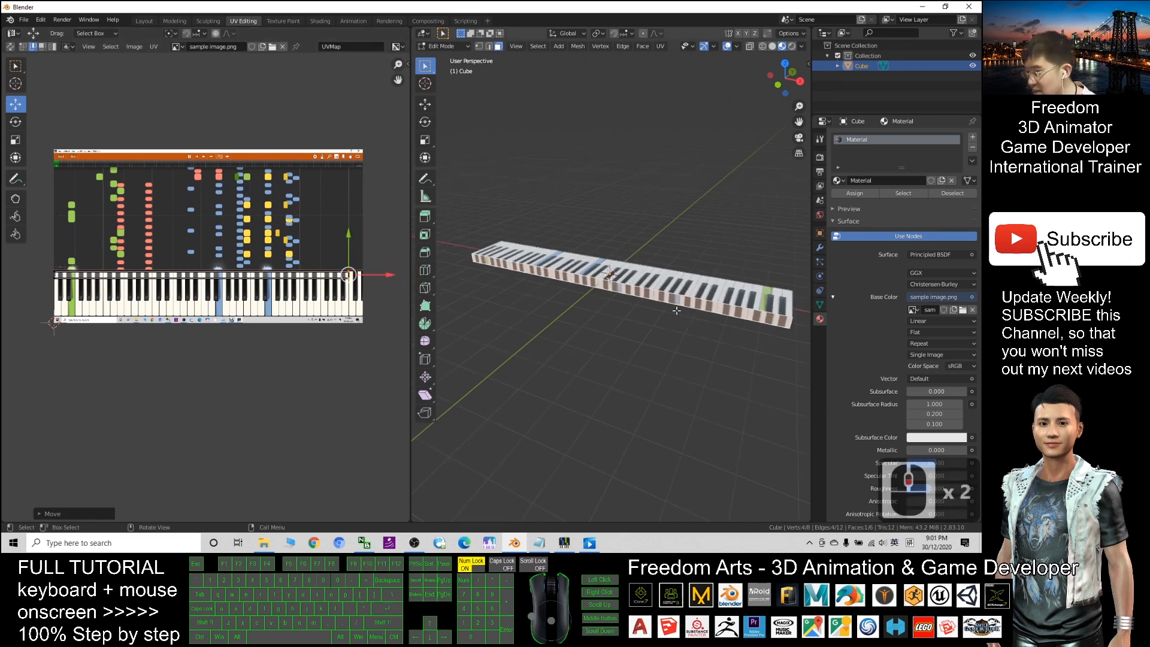
# - Rotate the side face's whole UV island 180 degrees and straighten it so it lies level across the keys
pyautogui.click(16, 122)
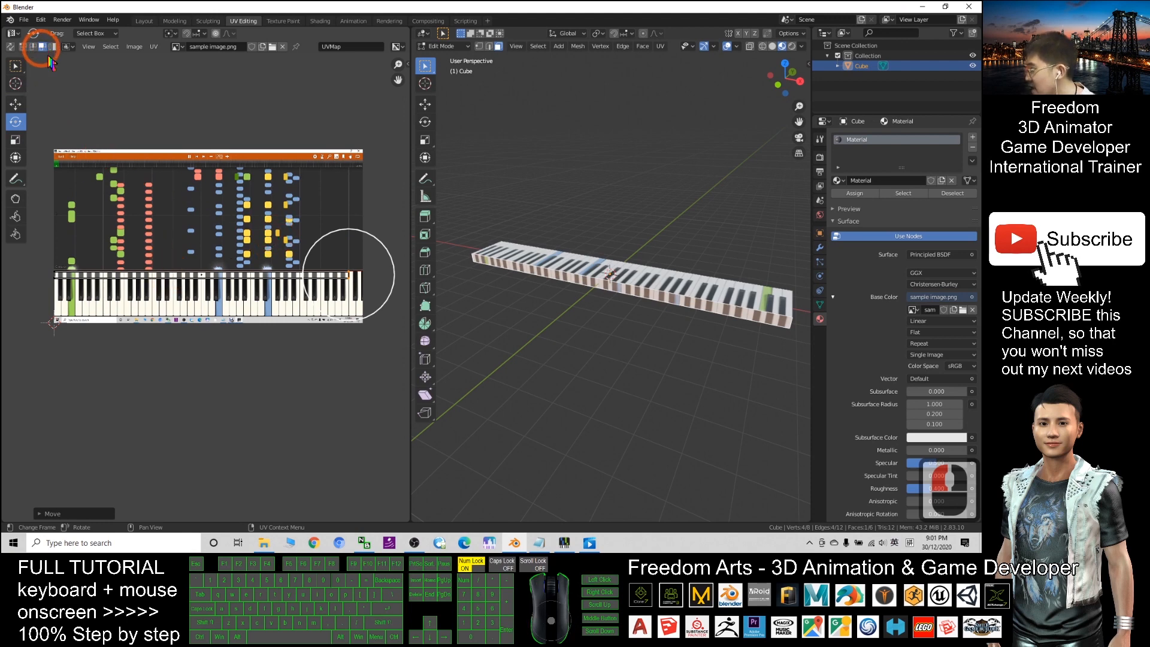
pyautogui.click(197, 275)
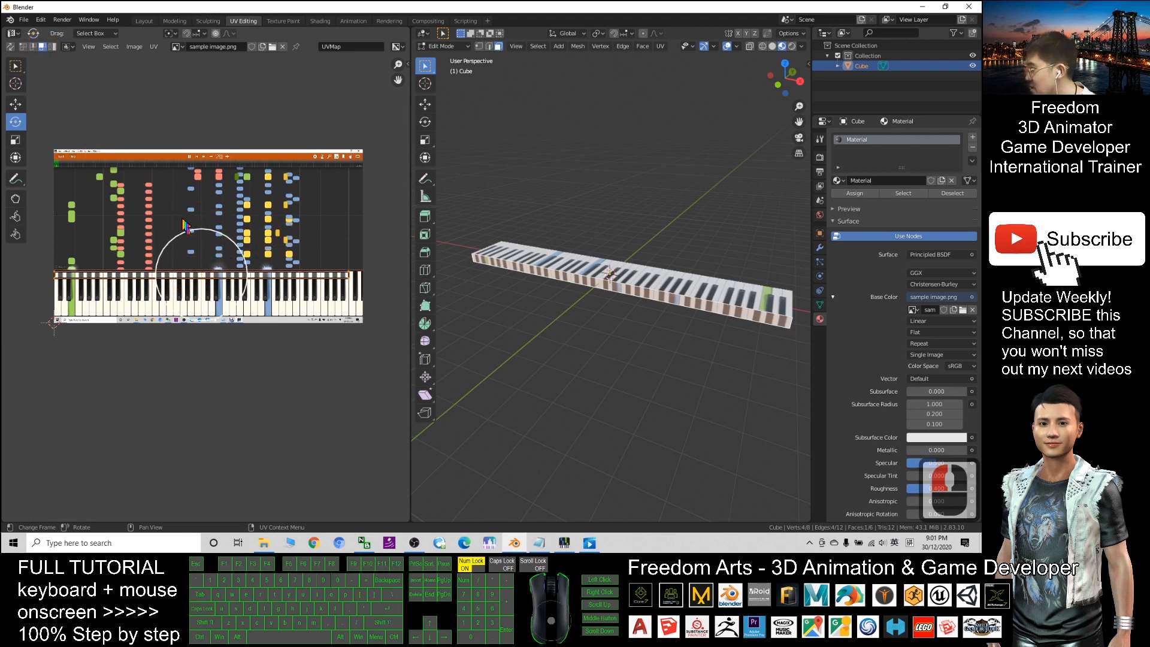
pyautogui.moveTo(213, 231); pyautogui.dragTo(184, 311)
pyautogui.scroll(5, 204, 274)
pyautogui.moveTo(223, 215); pyautogui.dragTo(218, 213)
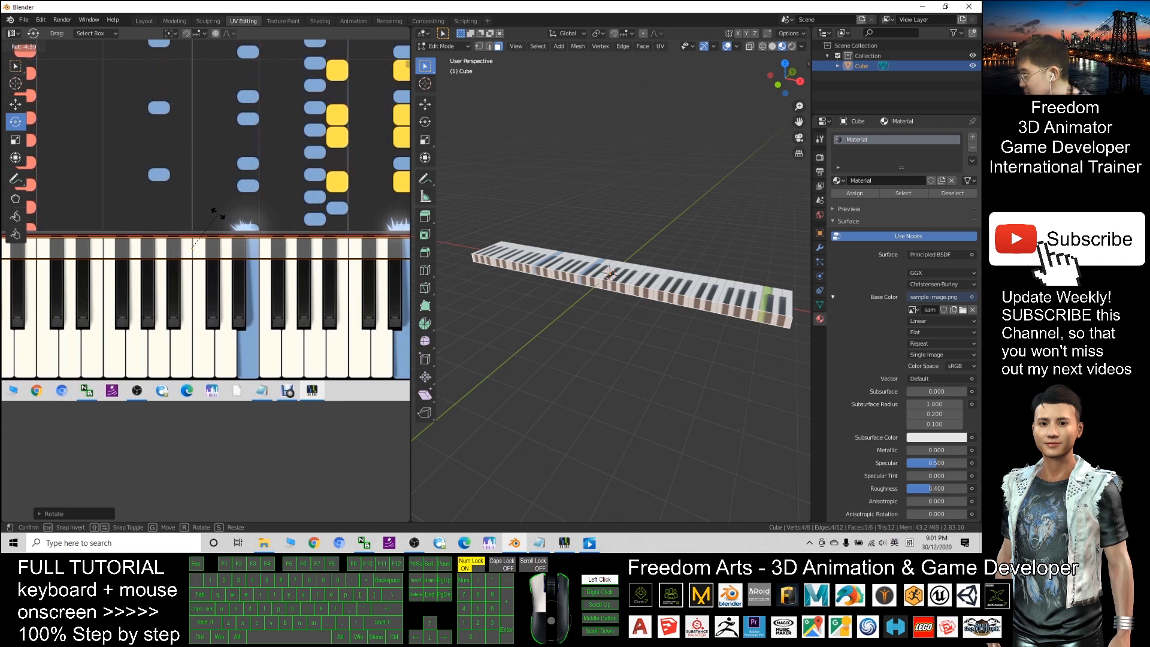
pyautogui.click(218, 213)
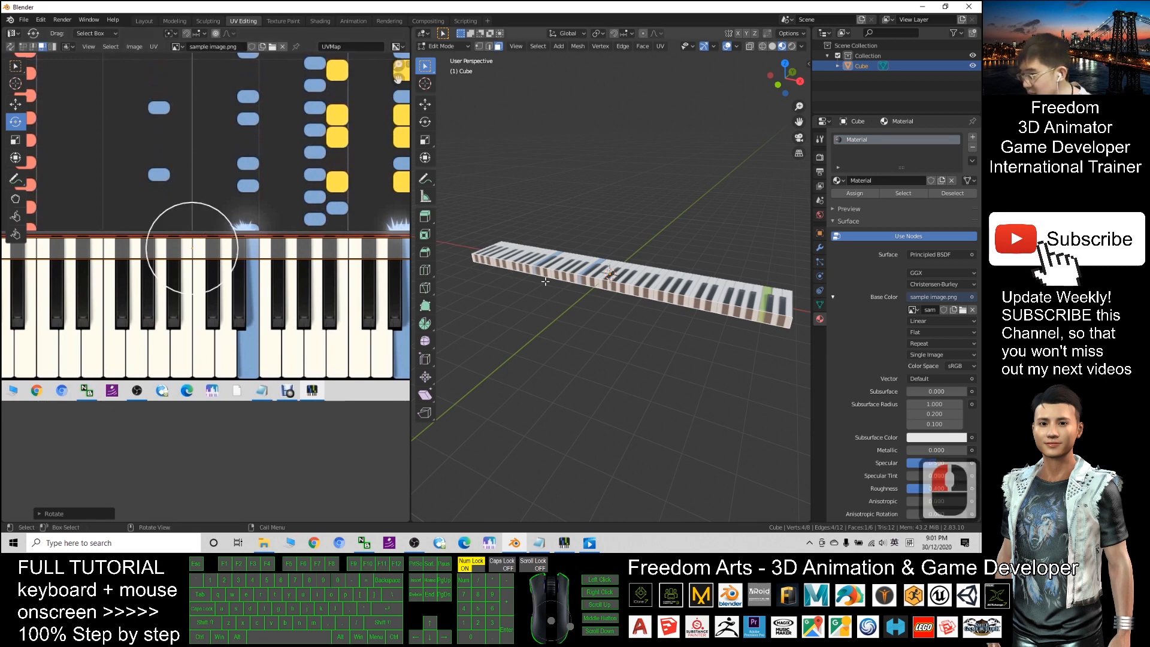
# - Select the top face together with the long side face and pick the side face's right UV edge
pyautogui.scroll(-7, 311, 267)
pyautogui.scroll(3, 290, 252)
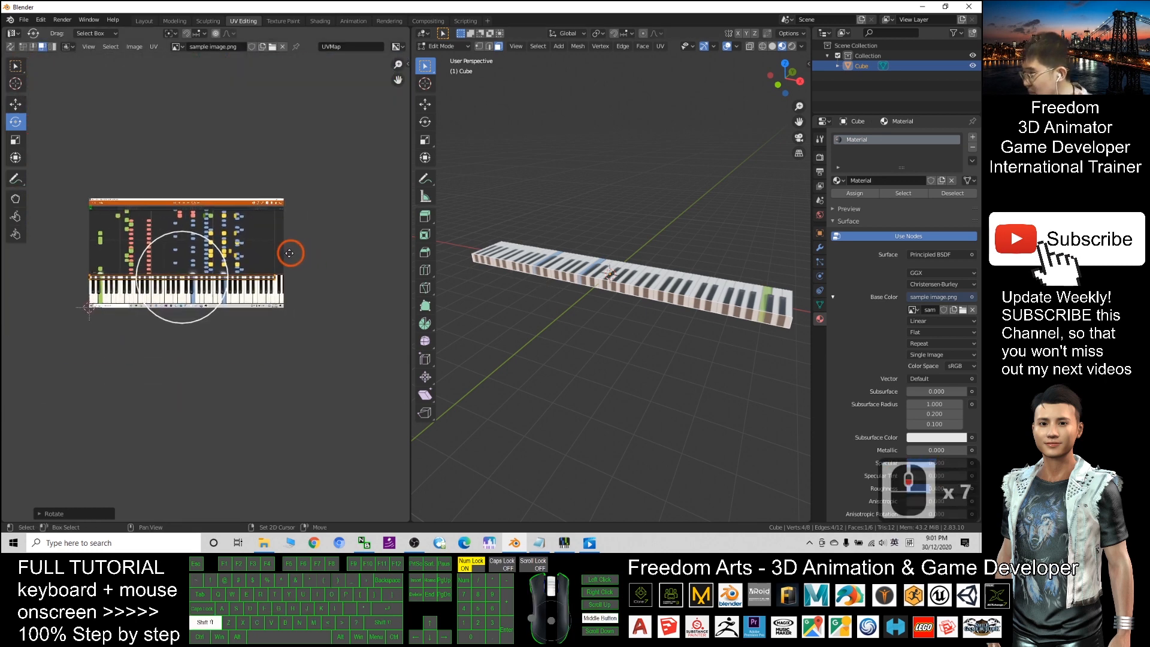
pyautogui.click(644, 285)
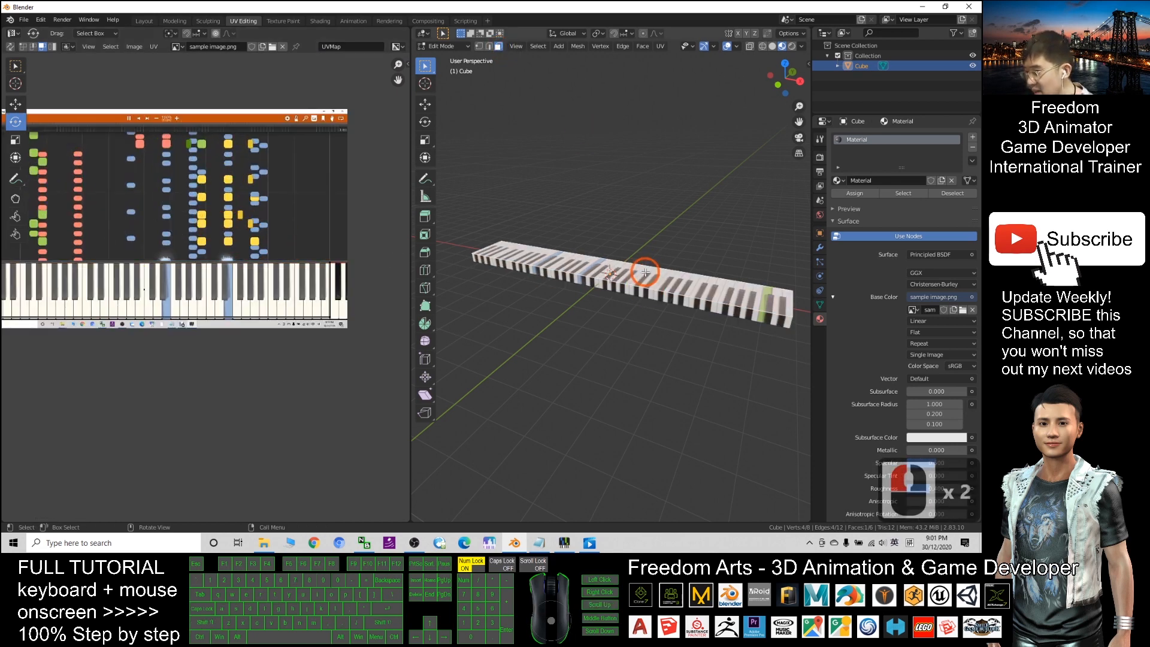
pyautogui.keyDown('shift'); pyautogui.click(641, 290); pyautogui.keyUp('shift')
pyautogui.scroll(6, 97, 267)
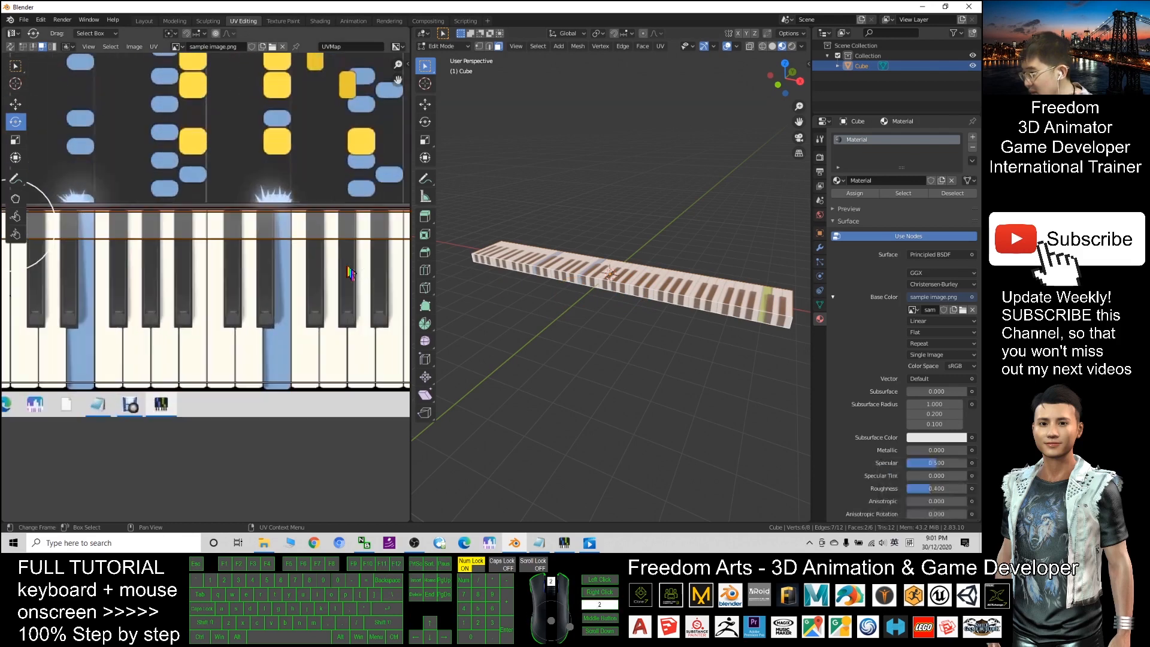
pyautogui.keyDown('shift'); pyautogui.moveTo(98, 267); pyautogui.dragTo(68, 279, button='middle'); pyautogui.keyUp('shift')
pyautogui.scroll(3, 268, 275)
pyautogui.keyDown('shift'); pyautogui.moveTo(263, 272); pyautogui.dragTo(76, 282, button='middle'); pyautogui.keyUp('shift')
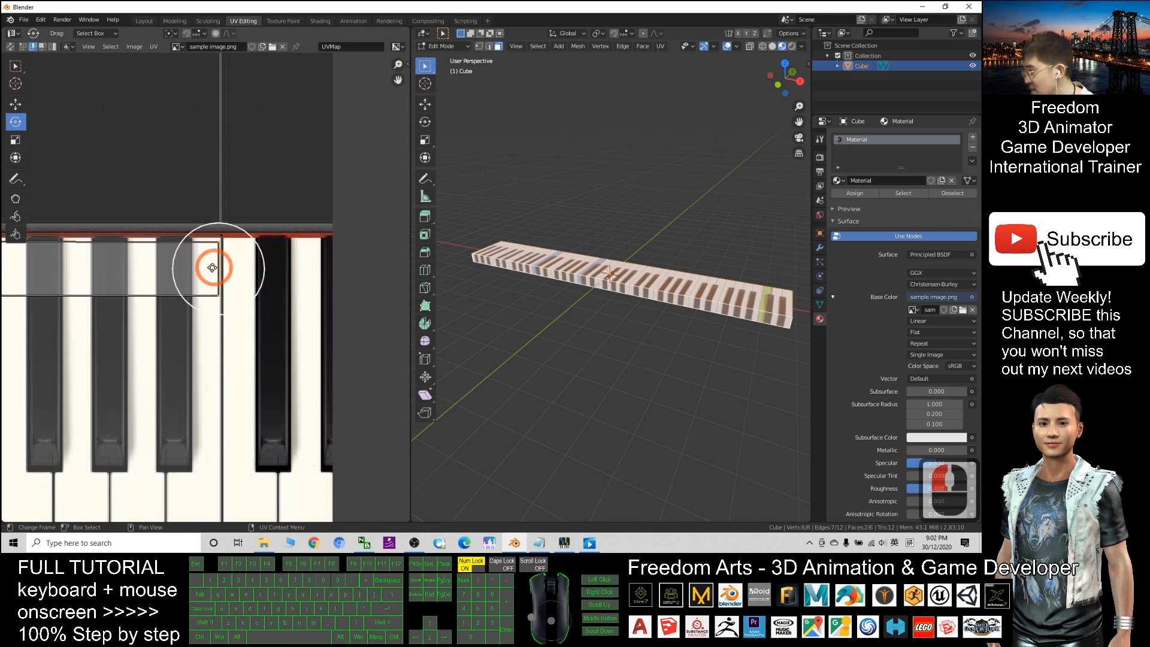
# - Nudge the side face's right UV edge right onto the dark key gap, in line with the top face's edge
pyautogui.click(18, 106)
pyautogui.click(259, 264)
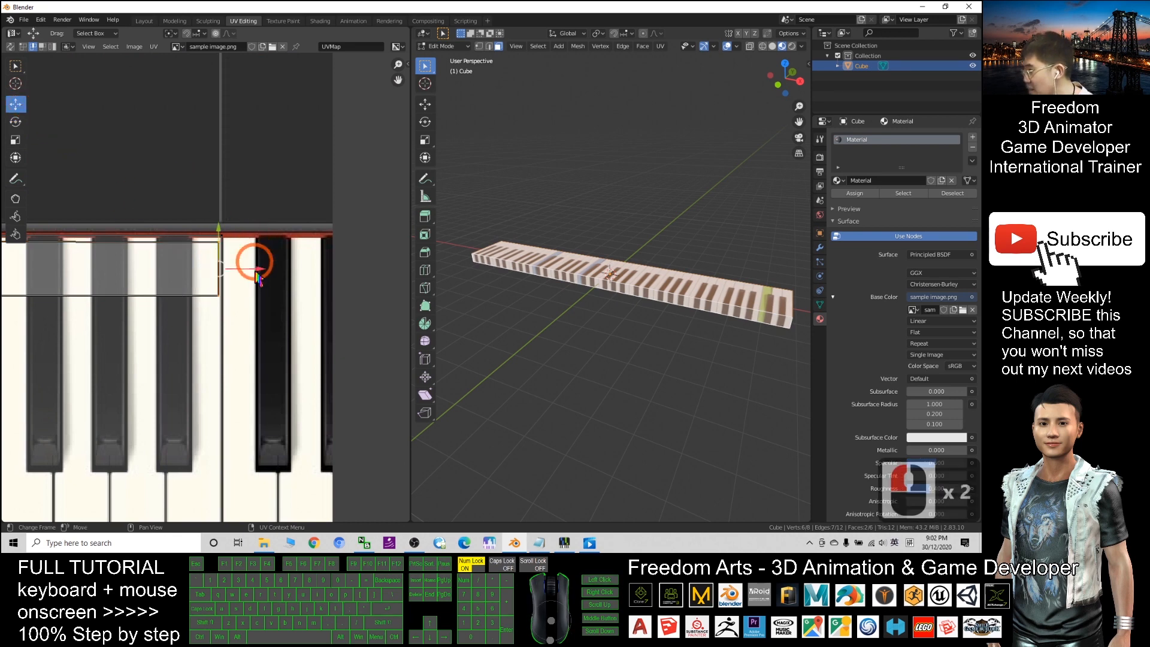
pyautogui.scroll(3, 257, 266)
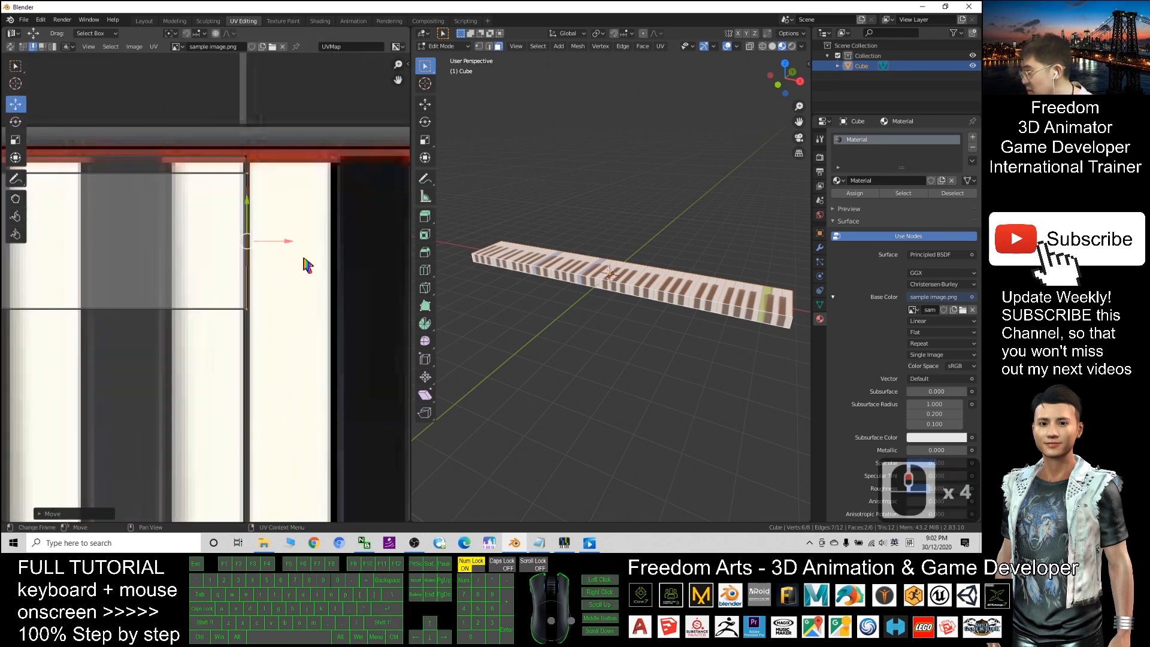
pyautogui.moveTo(298, 229); pyautogui.dragTo(297, 243)
pyautogui.scroll(-4, 303, 257)
pyautogui.scroll(6, 298, 262)
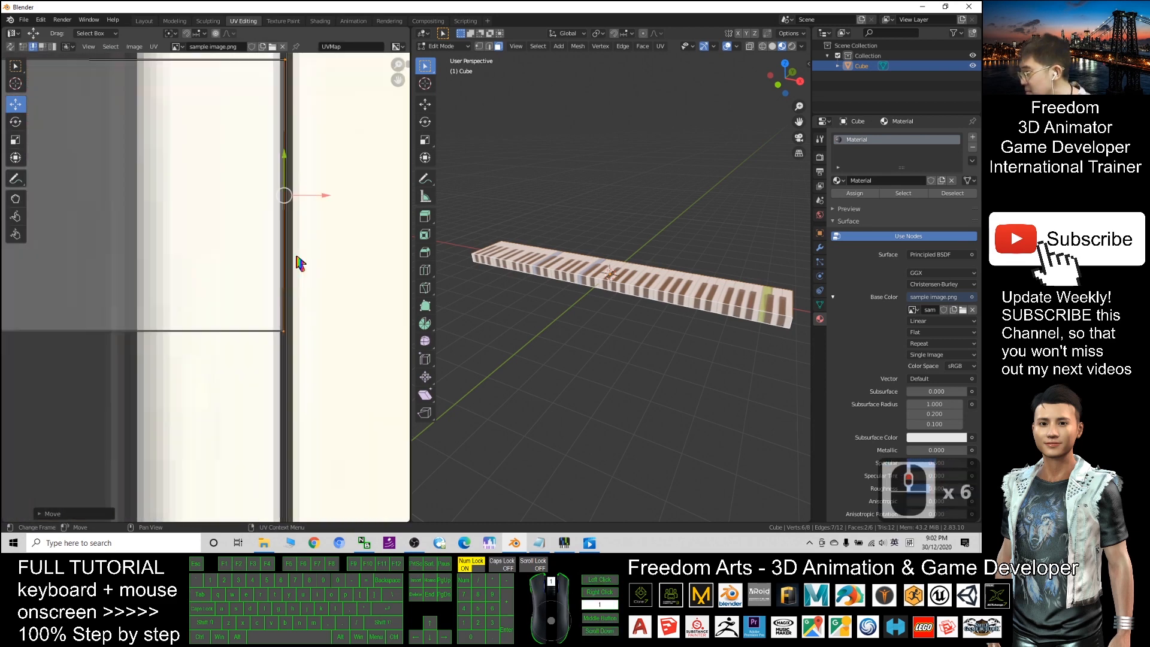
pyautogui.moveTo(325, 197); pyautogui.dragTo(328, 195)
pyautogui.scroll(-6, 123, 250)
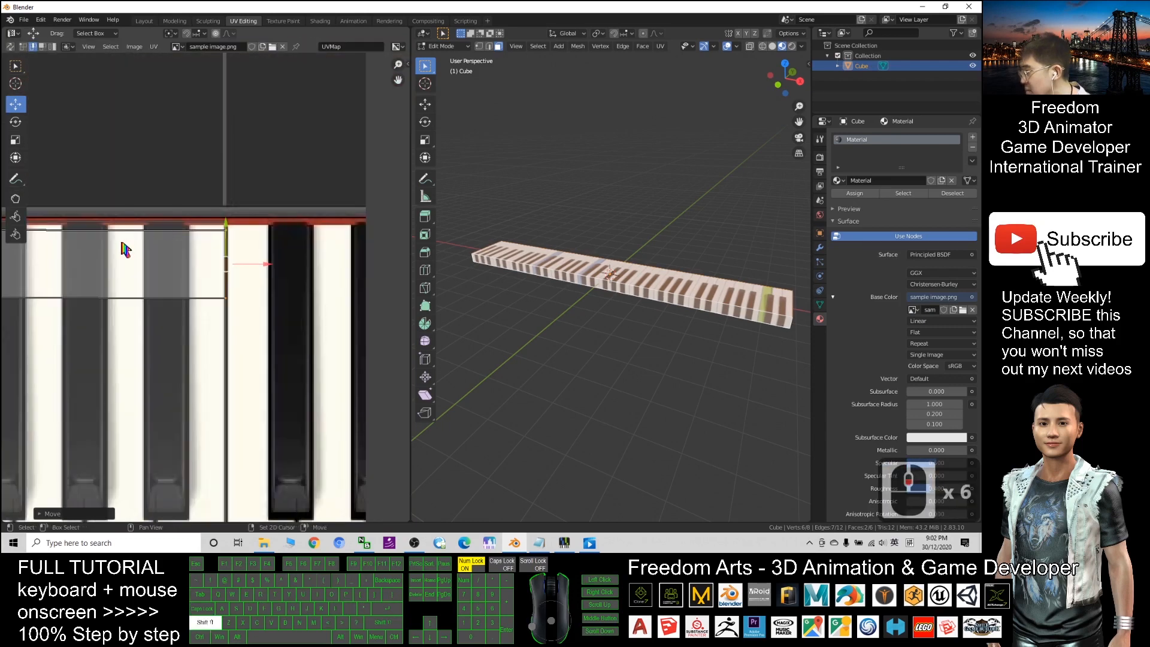
# - Compare the left UV edges of the side and top faces at the piano image's first white key
pyautogui.scroll(5, 208, 300)
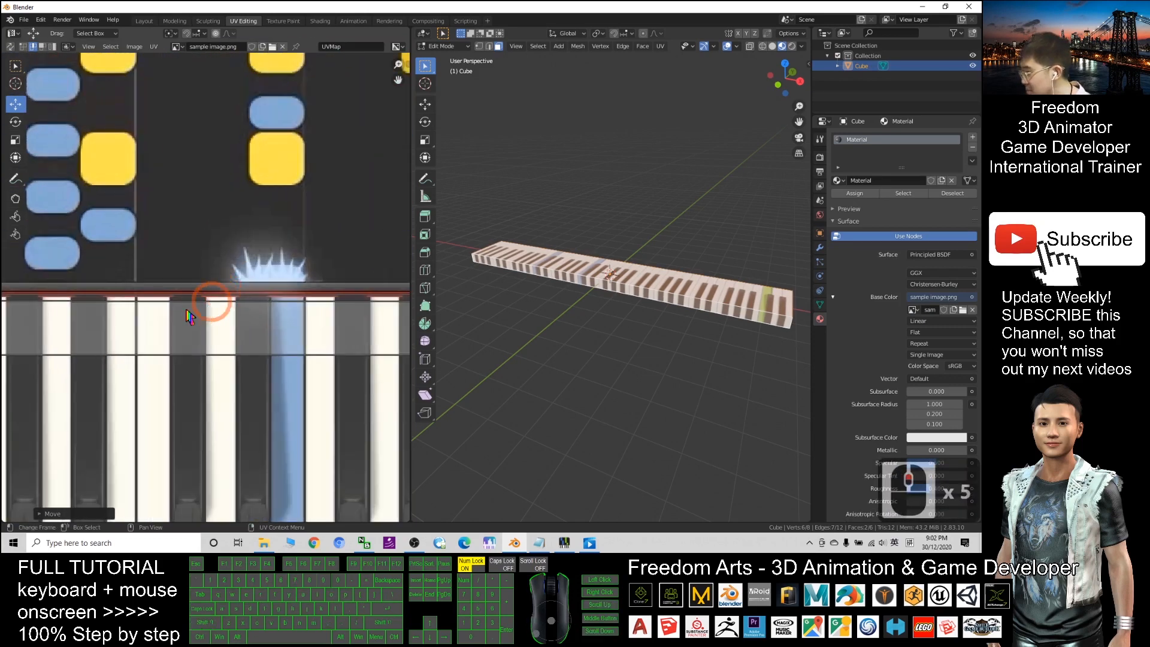
pyautogui.keyDown('shift'); pyautogui.moveTo(101, 333); pyautogui.dragTo(388, 329, button='middle'); pyautogui.keyUp('shift')
pyautogui.keyDown('shift'); pyautogui.moveTo(204, 329); pyautogui.dragTo(393, 331, button='middle'); pyautogui.keyUp('shift')
pyautogui.keyDown('shift'); pyautogui.moveTo(99, 325); pyautogui.dragTo(316, 304, button='middle'); pyautogui.keyUp('shift')
pyautogui.scroll(4, 65, 355)
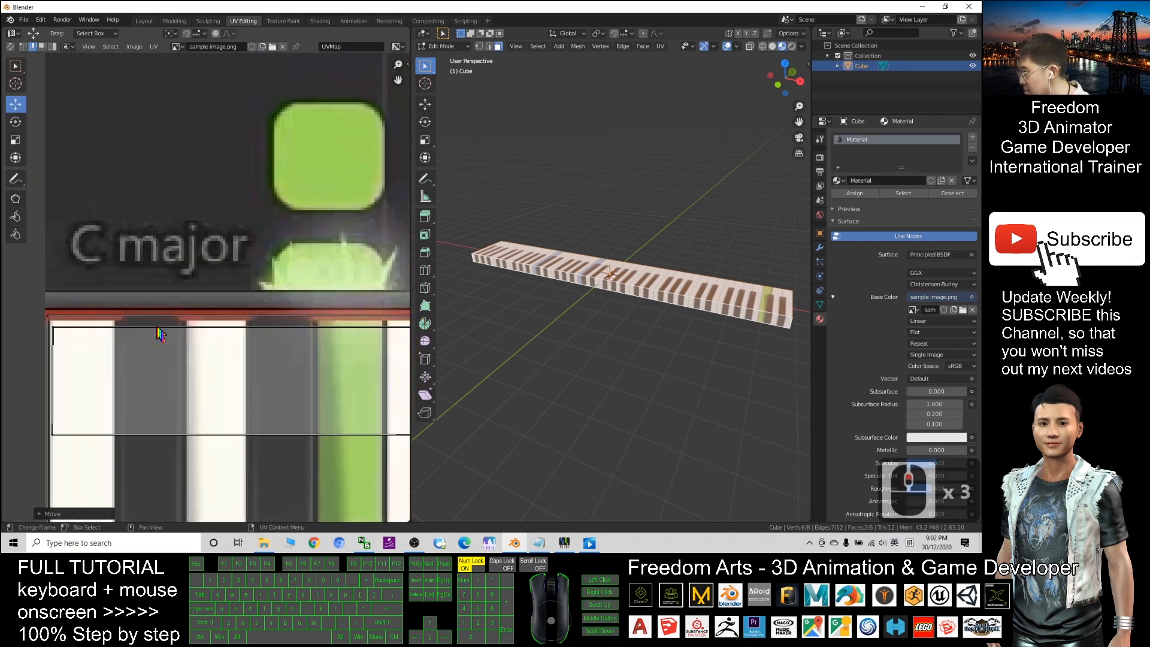
pyautogui.keyDown('shift'); pyautogui.moveTo(65, 355); pyautogui.dragTo(198, 287, button='middle'); pyautogui.keyUp('shift')
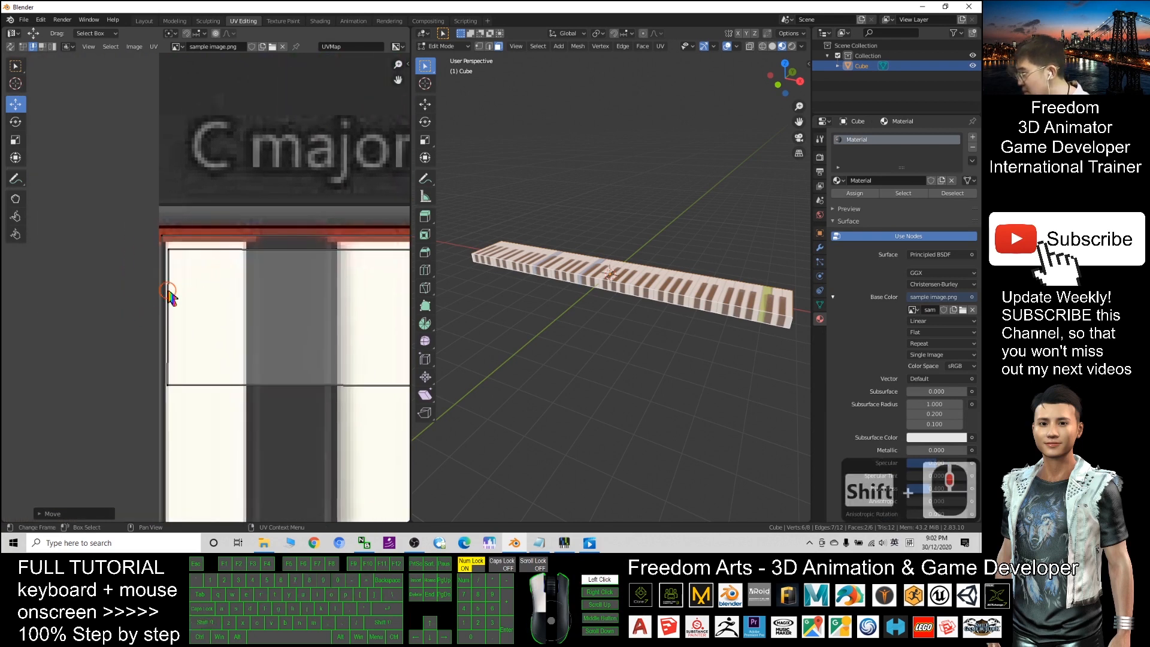